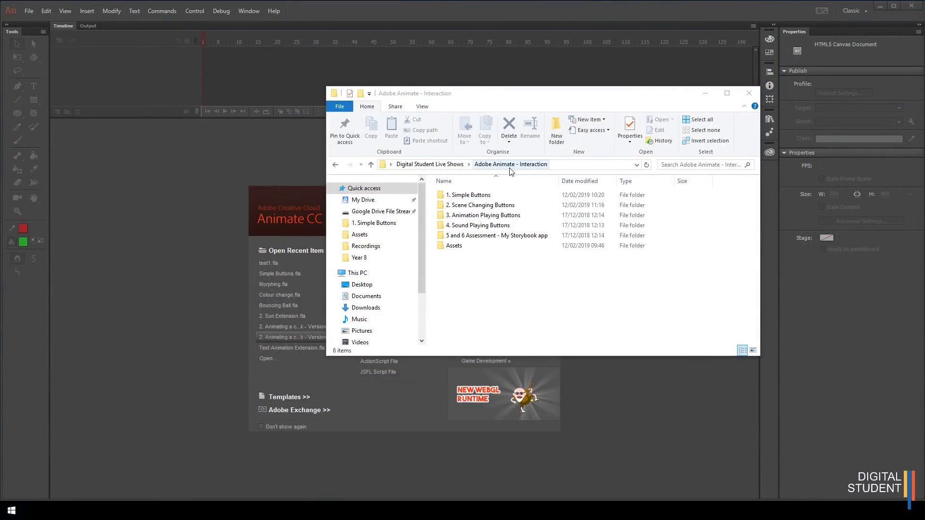
- Open the empty 2. Scene Changing Buttons folder in Explorer, then bring Animate's start screen back
double_click(475, 207)
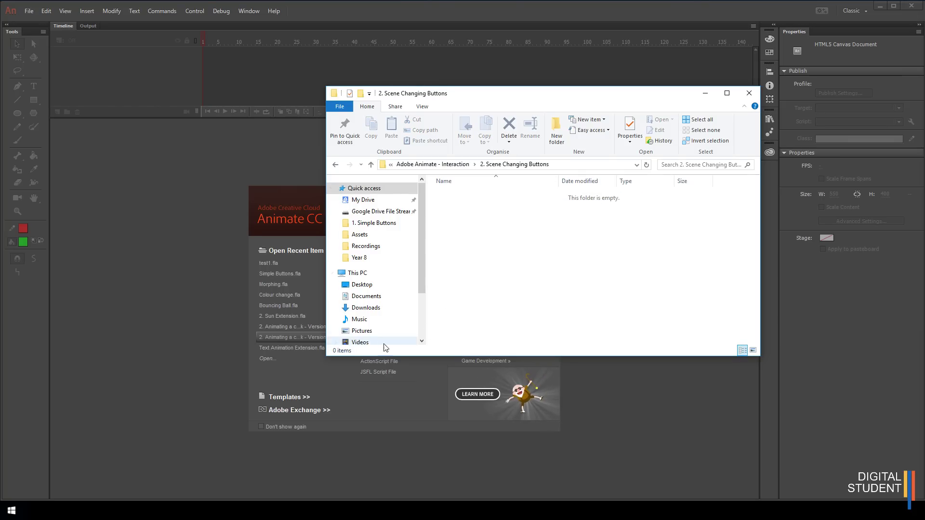
click(243, 311)
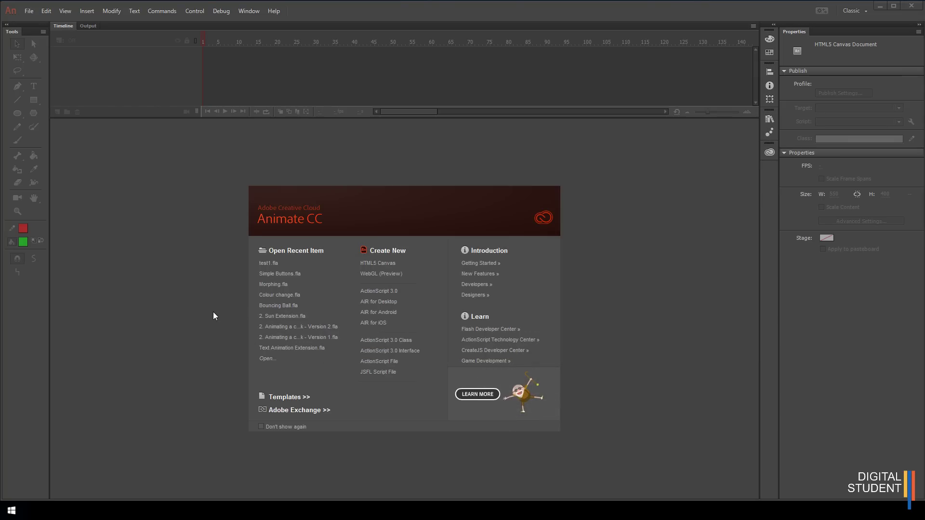
- Create a new HTML5 Canvas document and rename Layer_1 to Buttons
click(376, 265)
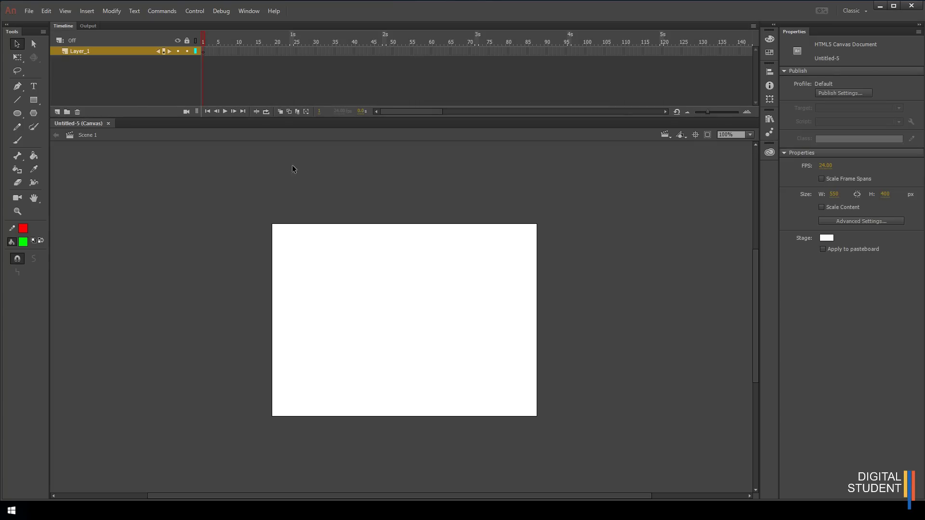
double_click(83, 50)
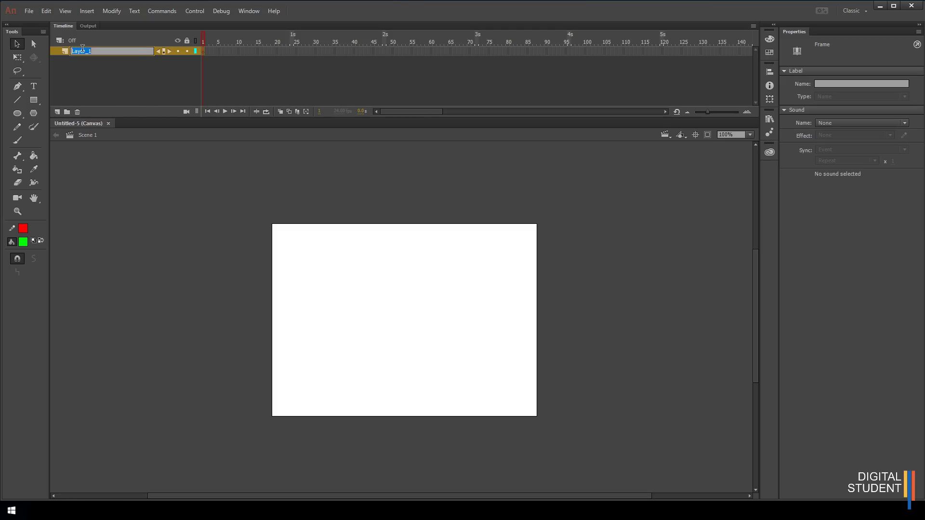
text(Buttons)
click(75, 75)
- Add a new layer above Buttons and name it Scenes
click(57, 113)
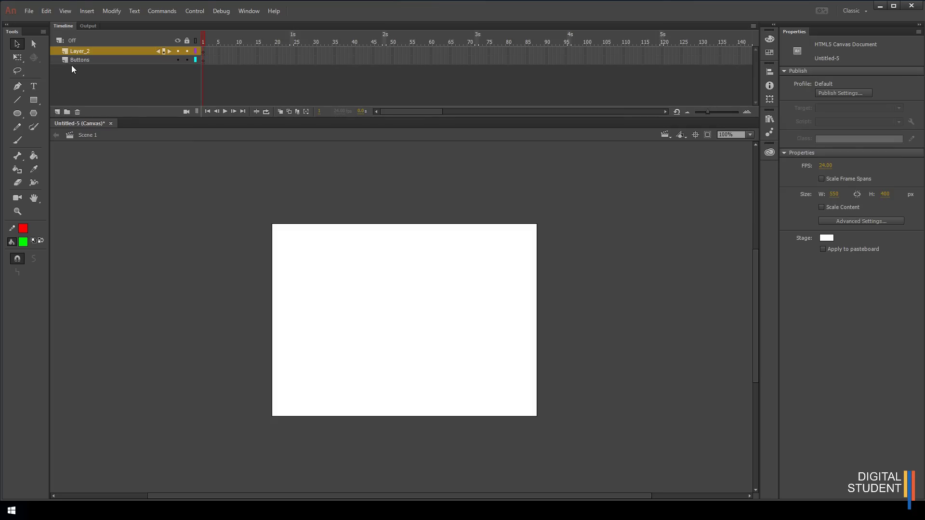
double_click(78, 50)
text(Scenes)
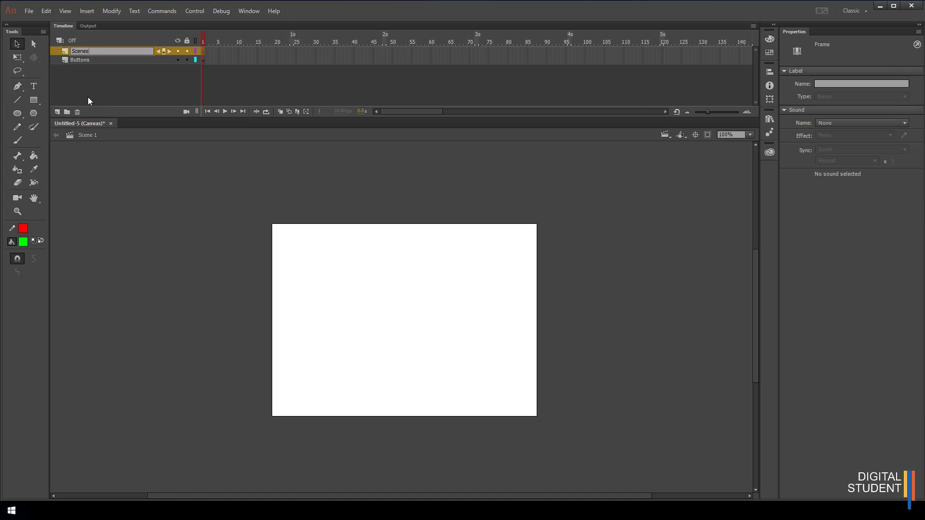
click(94, 84)
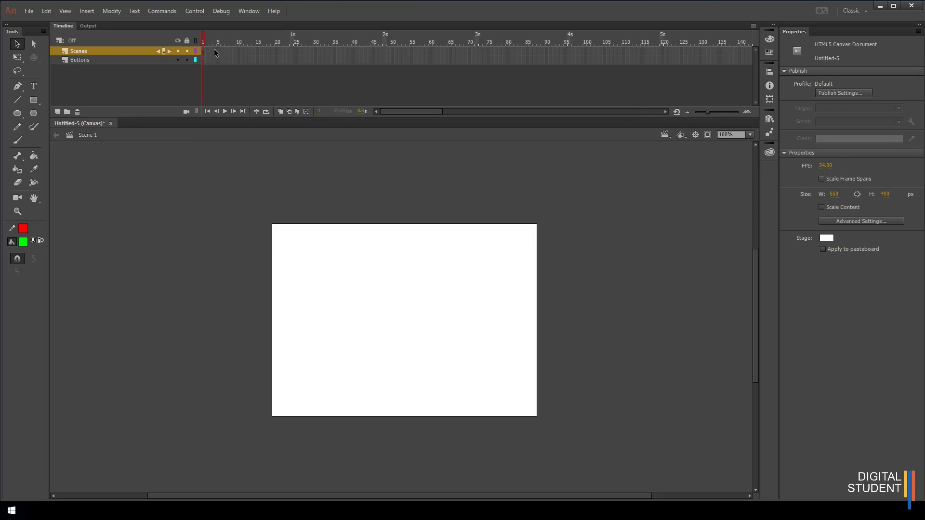
- Insert keyframes at frames 20 and 40 on Scenes, then add a frame at 60 to extend it
right_click(277, 51)
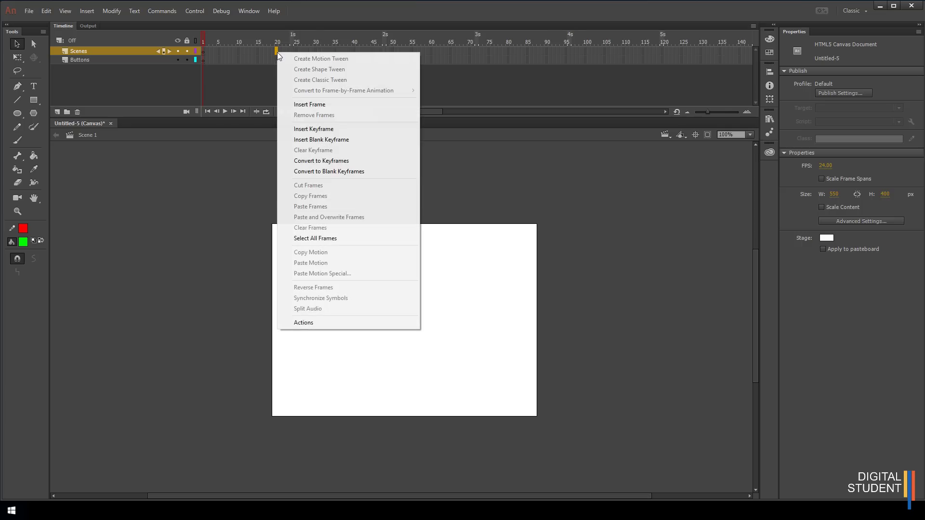
click(311, 130)
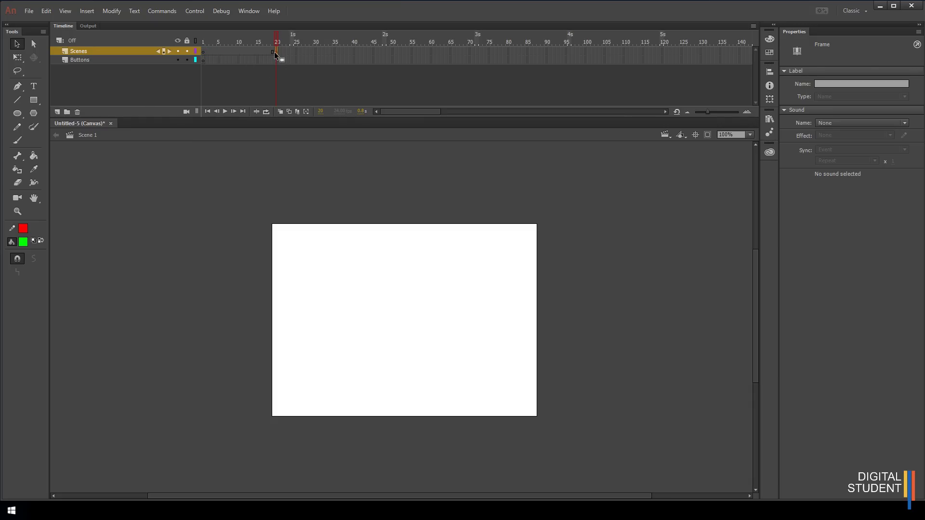
right_click(354, 52)
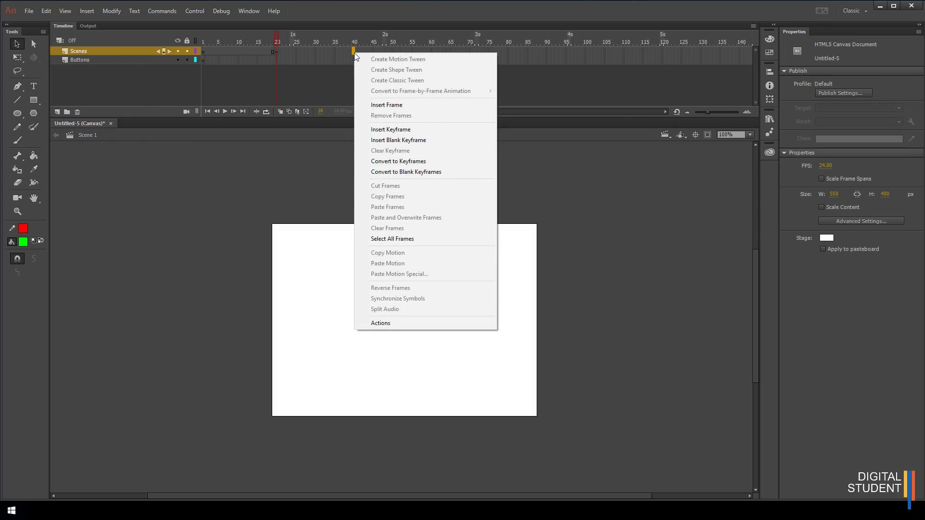
click(405, 130)
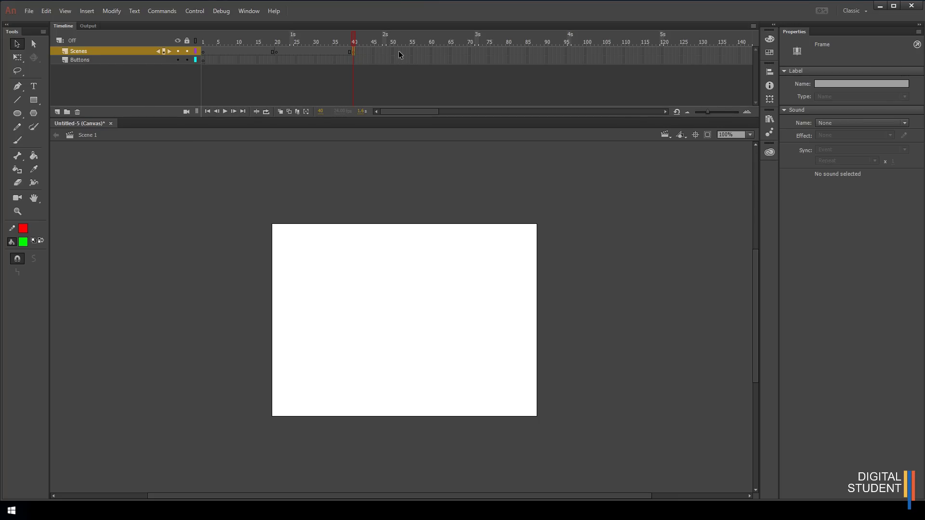
right_click(431, 51)
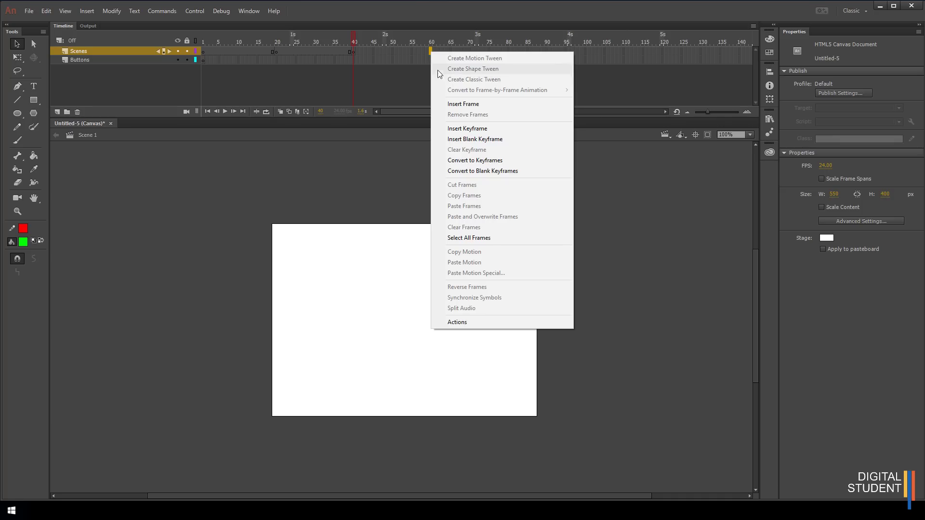
click(472, 105)
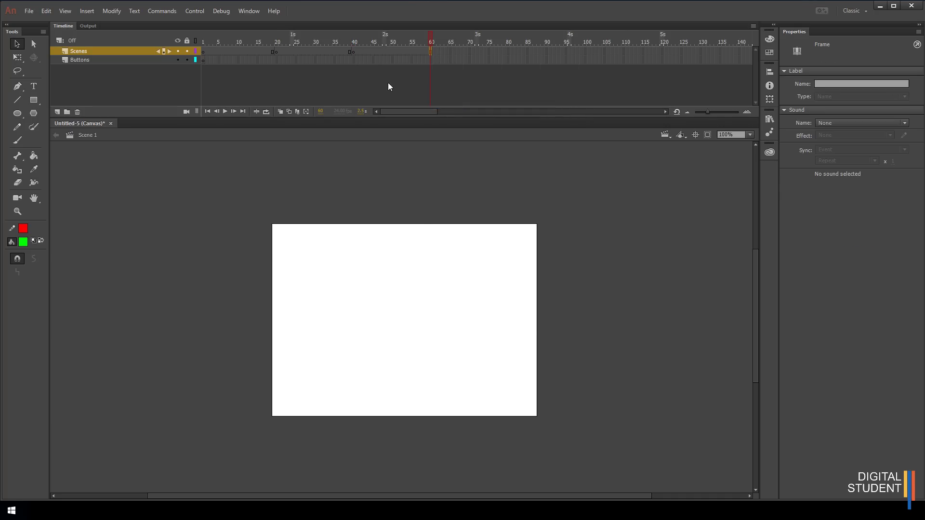
click(208, 52)
click(313, 51)
click(361, 51)
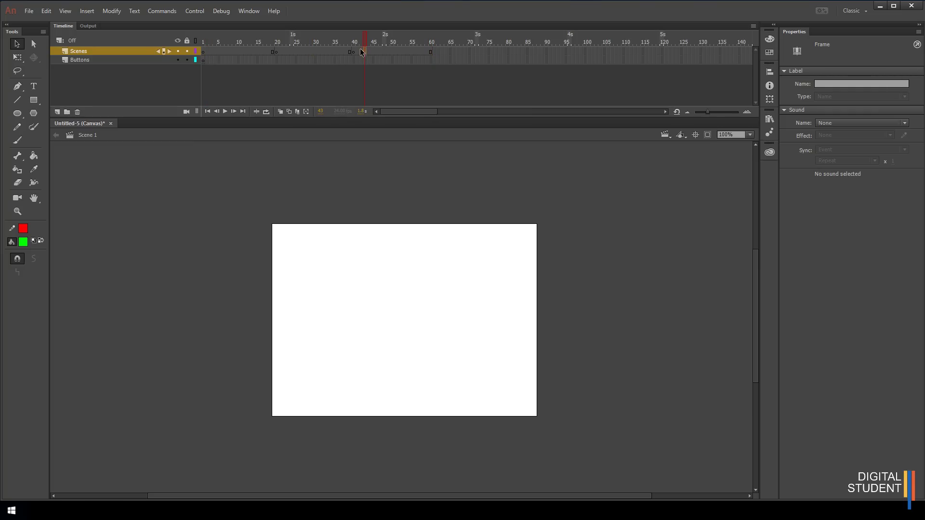
- Label Scenes frames 1, 20 and 40 as Front Cover, Page 1 and Page 2
click(203, 51)
click(822, 83)
text(F)
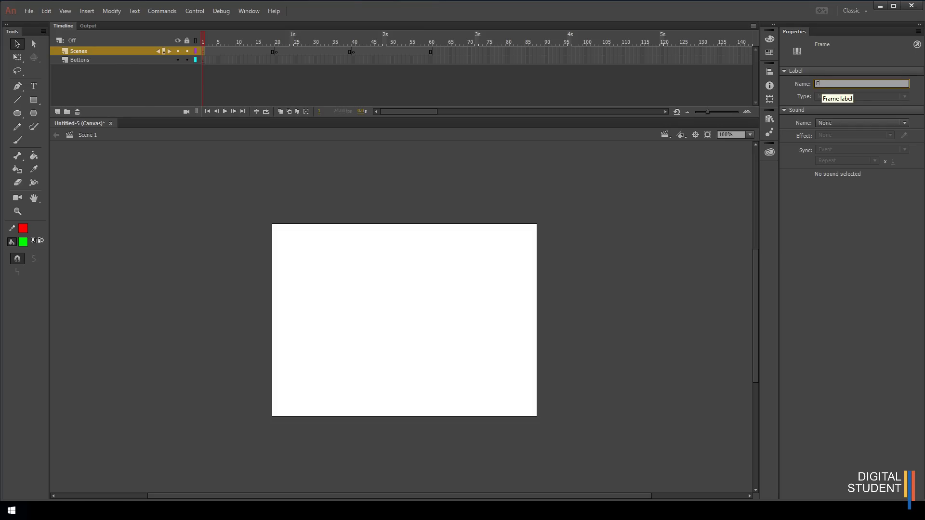
text(ront Cov)
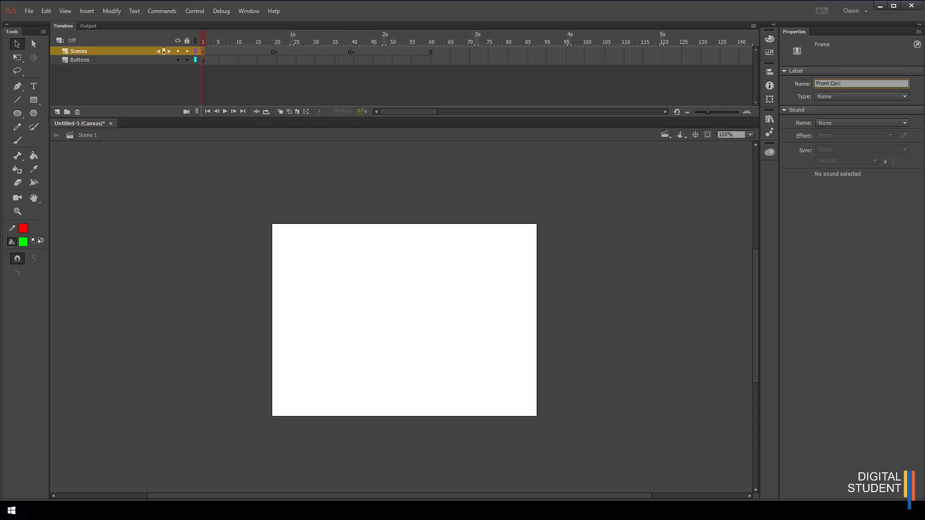
text(er)
key(Return)
click(277, 51)
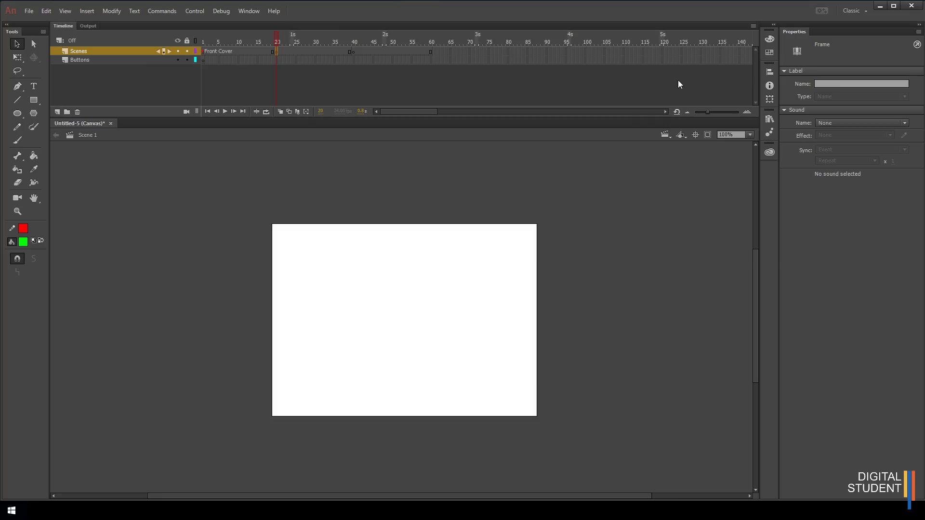
click(852, 83)
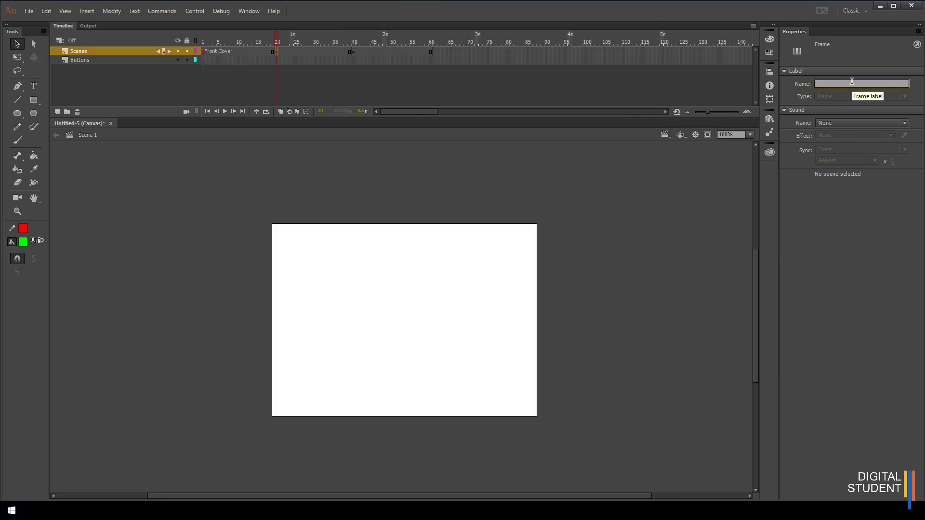
text(Page 1)
key(Return)
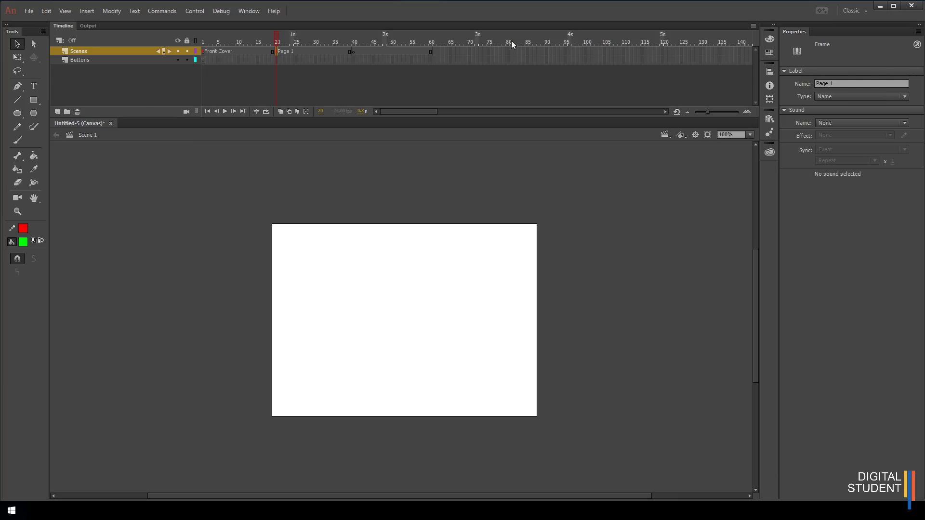
click(354, 52)
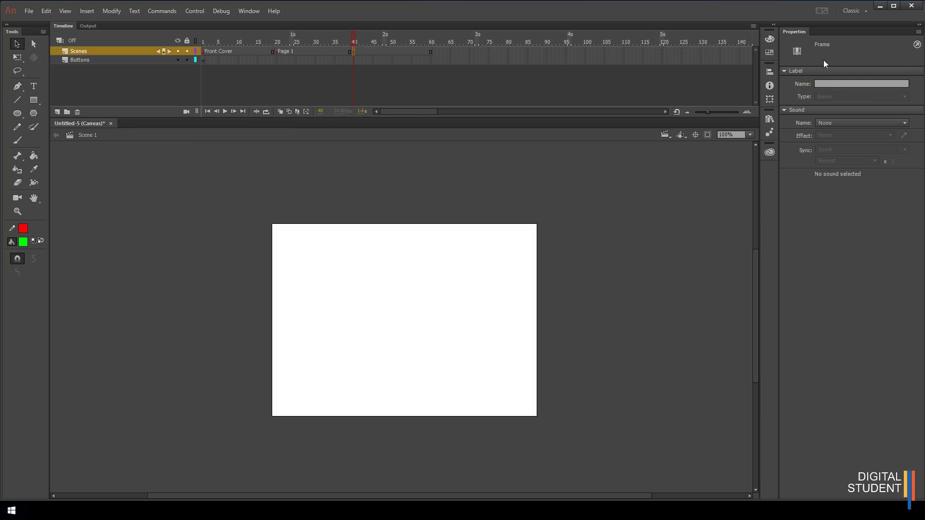
click(860, 85)
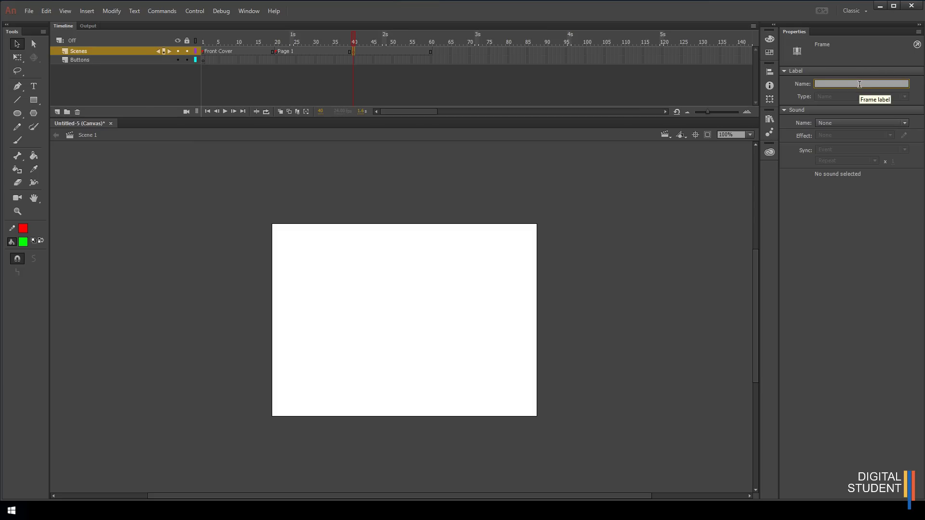
text(Page 2)
key(Return)
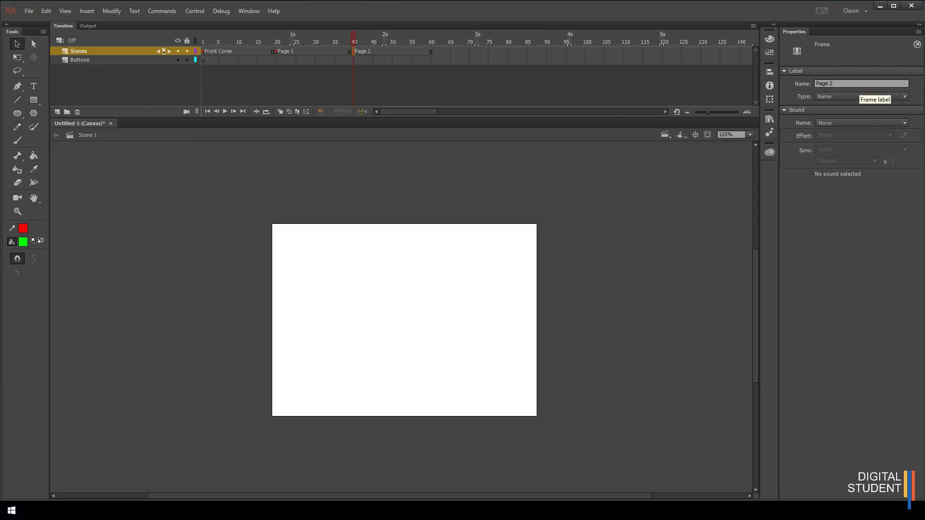
- Add the headings 'Front Page' on frame 1 and 'Page 1' on frame 20
click(205, 52)
click(34, 86)
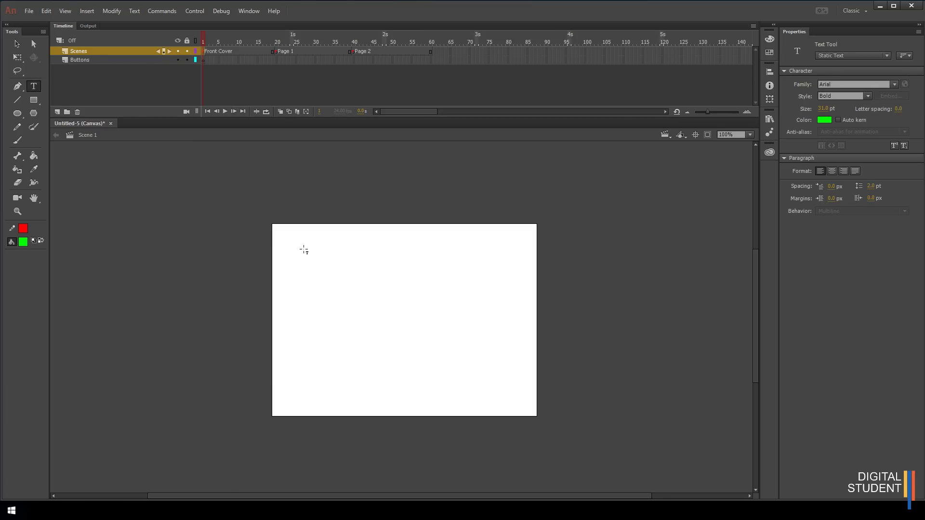
click(303, 241)
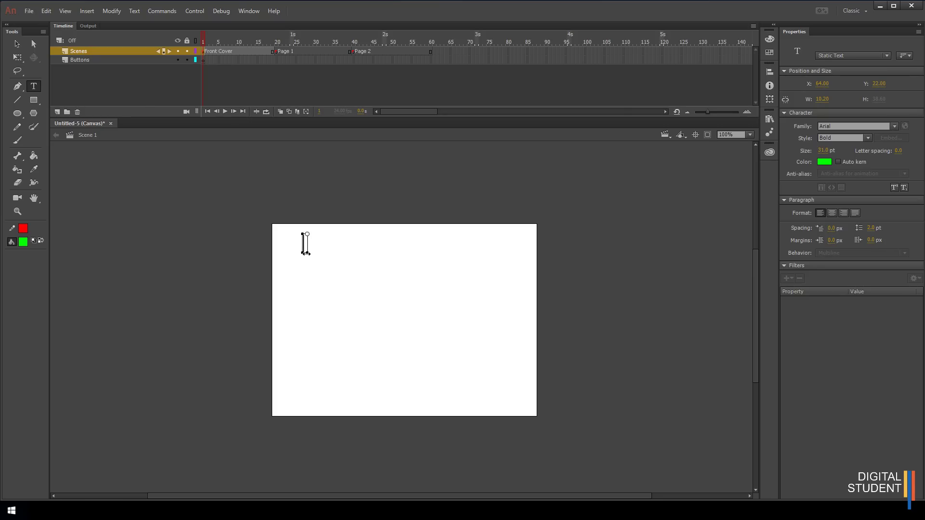
text(Front Page)
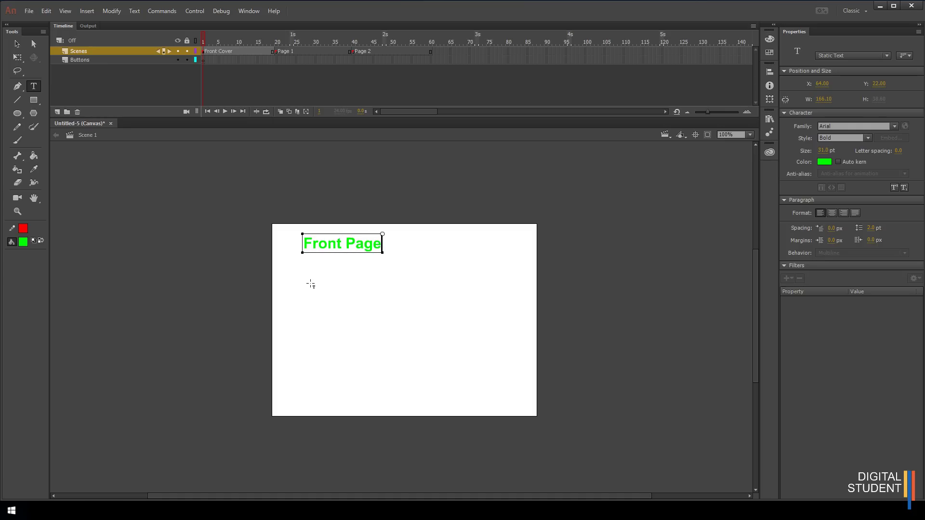
key(Escape)
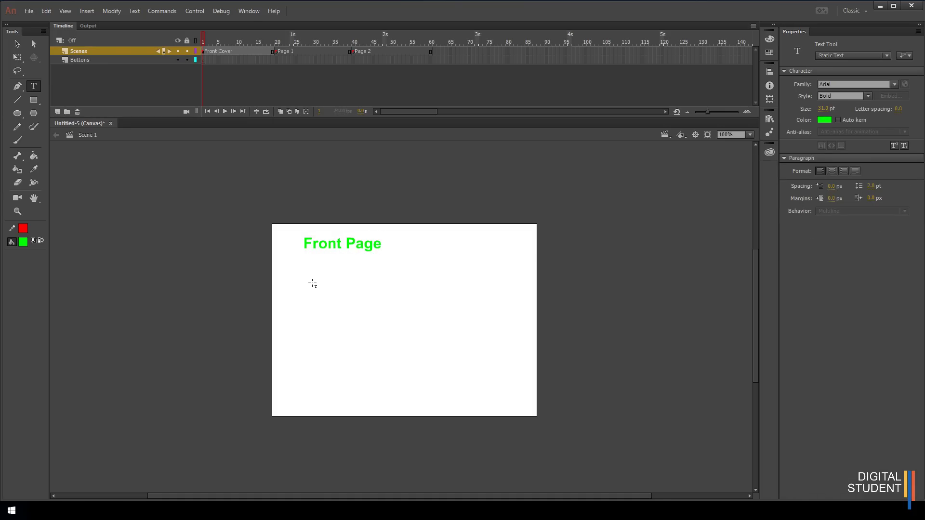
click(276, 52)
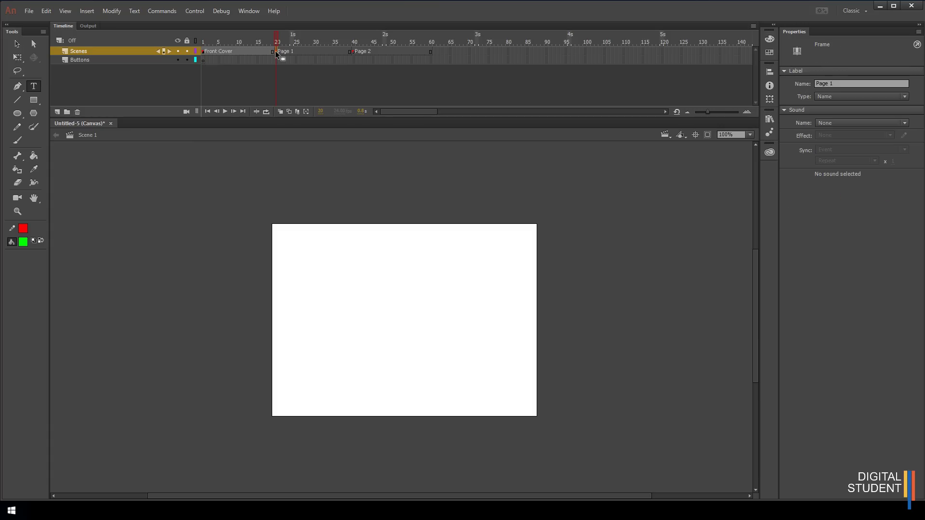
click(305, 249)
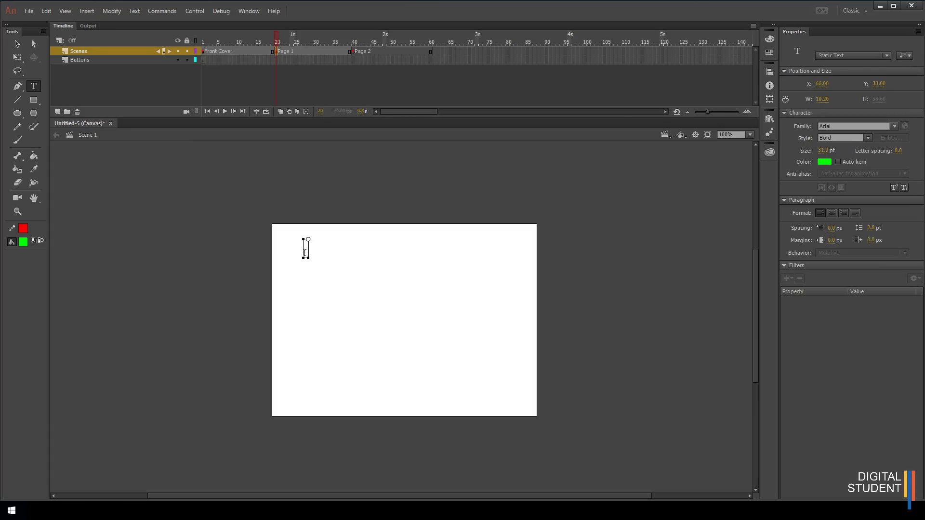
text(Page 1)
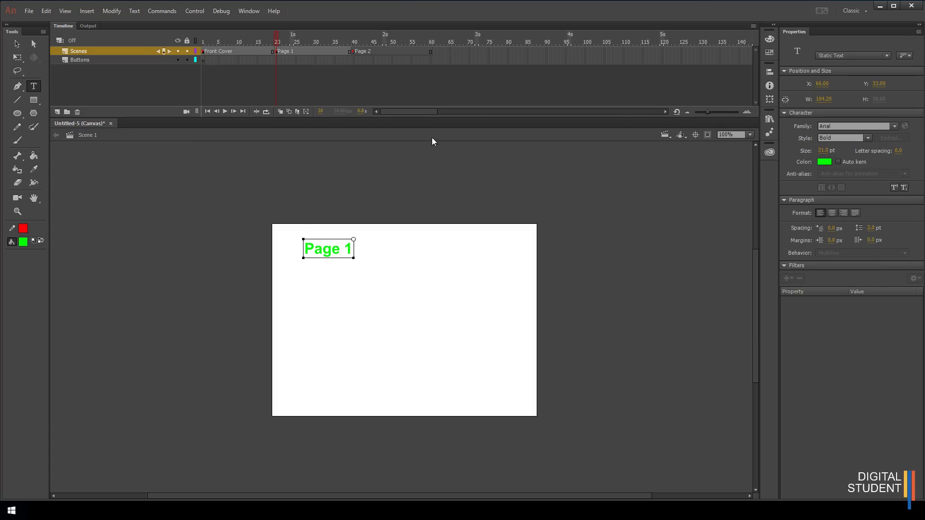
- Add the 'Page 2' heading on frame 40, then check the Page 1 and Front Page headings
click(352, 50)
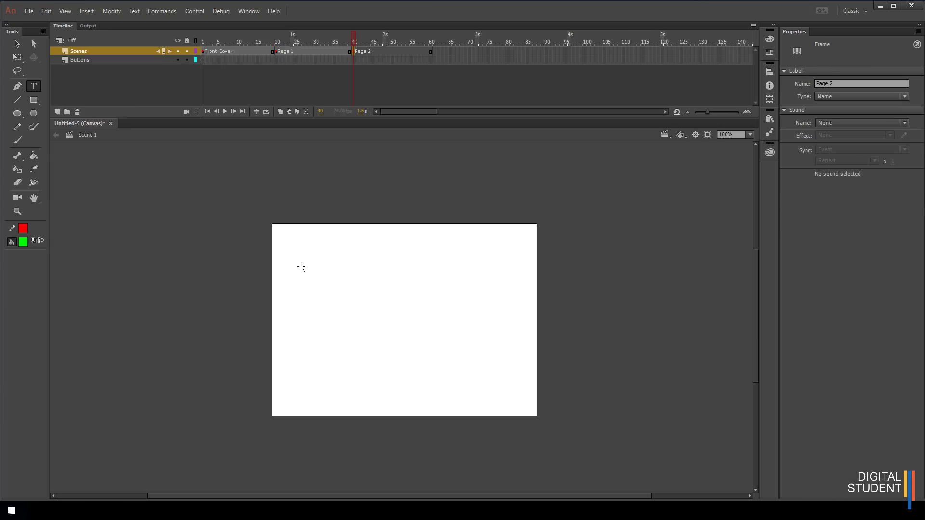
click(300, 248)
text(Page)
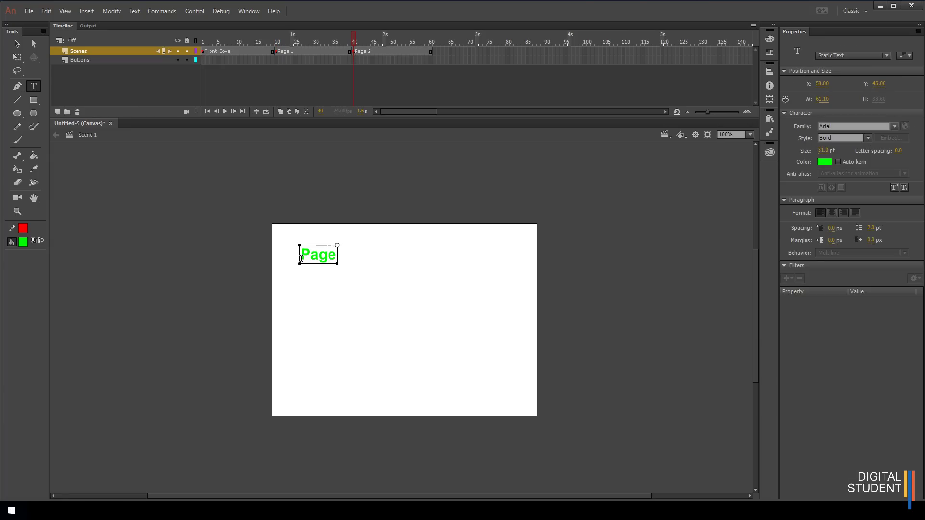
text( 2)
key(Escape)
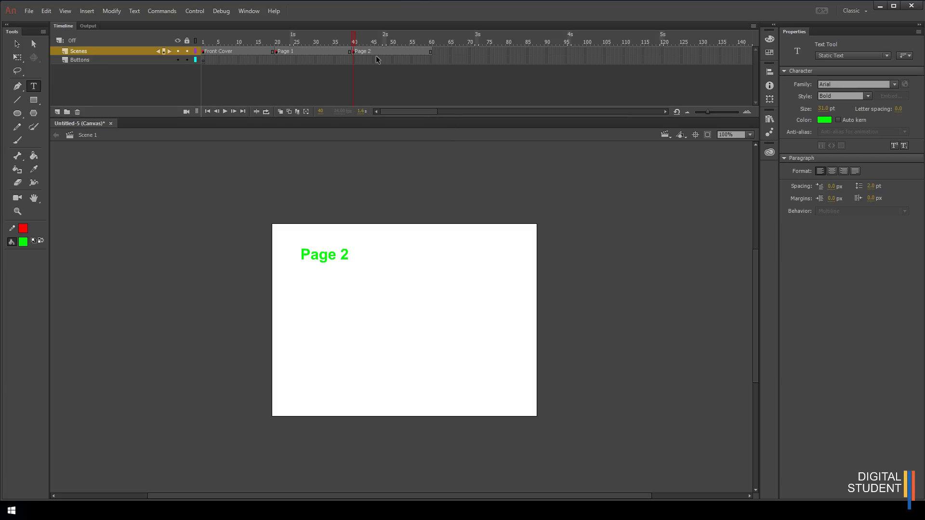
click(276, 51)
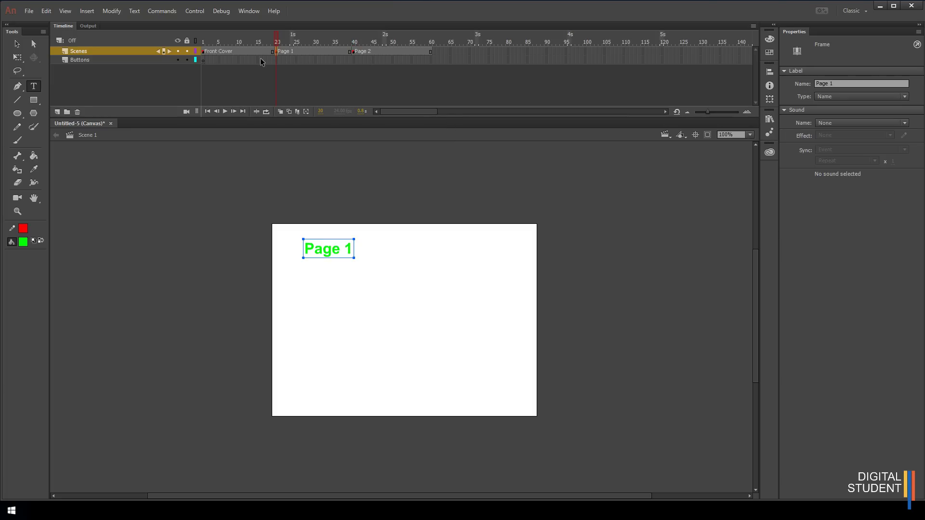
click(204, 51)
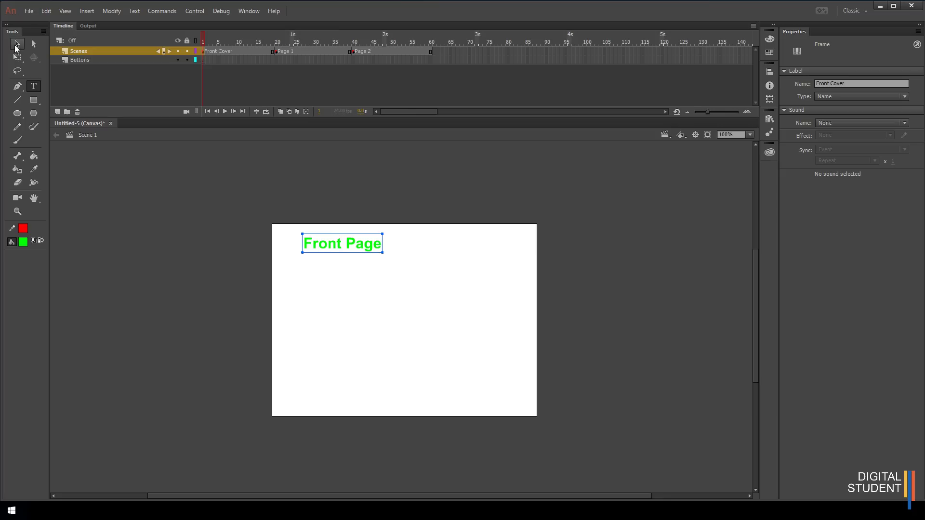
- Extend the Buttons layer to frame 60, lock the Scenes layer, and make Buttons active
click(430, 60)
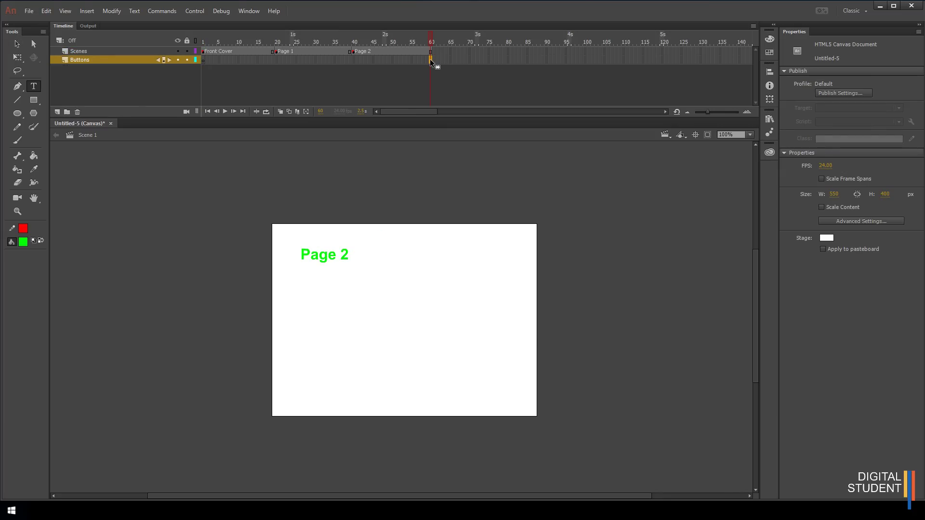
right_click(431, 59)
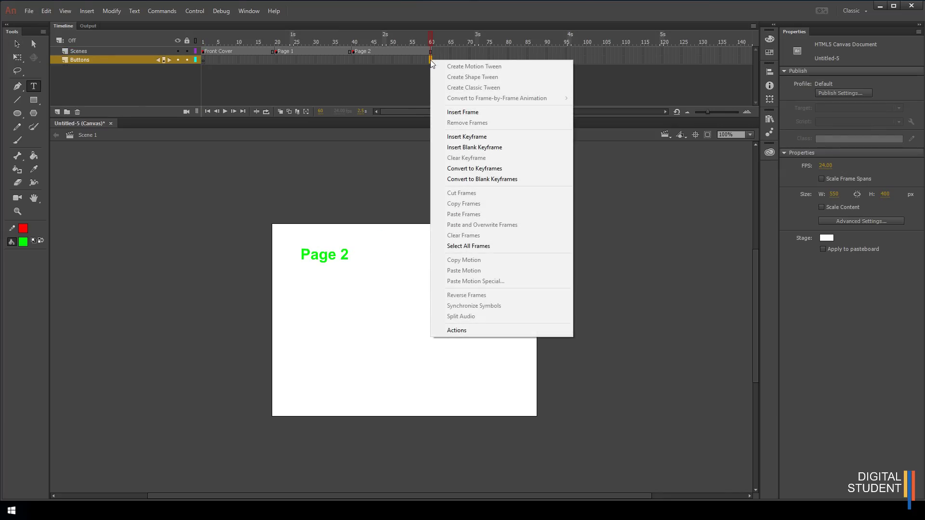
click(472, 112)
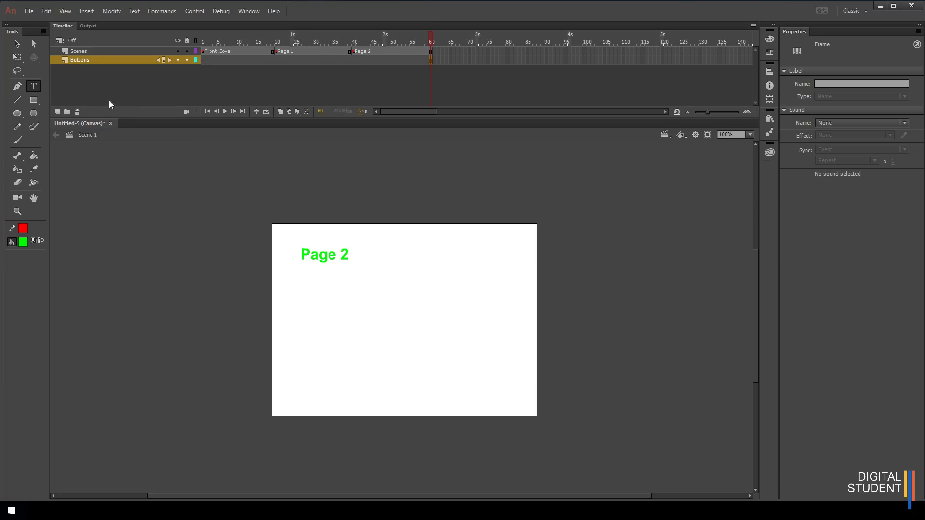
click(187, 51)
click(157, 51)
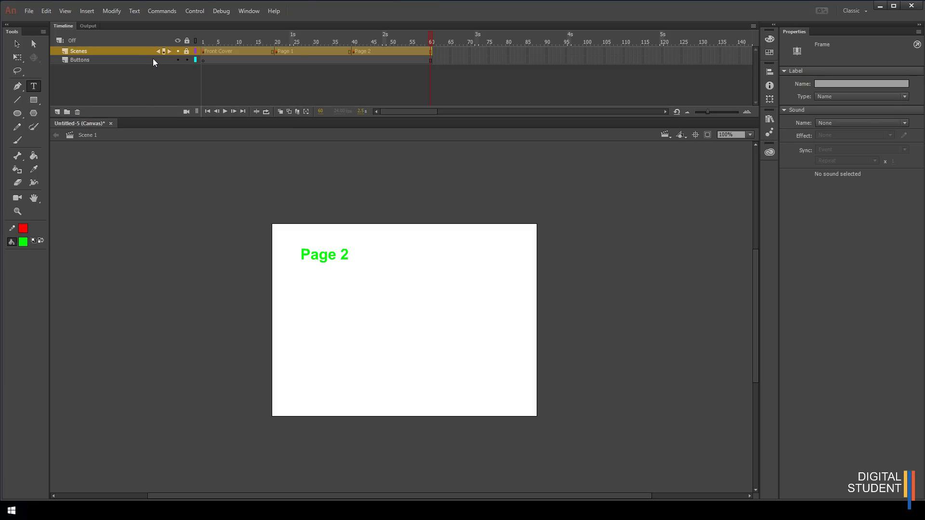
click(148, 60)
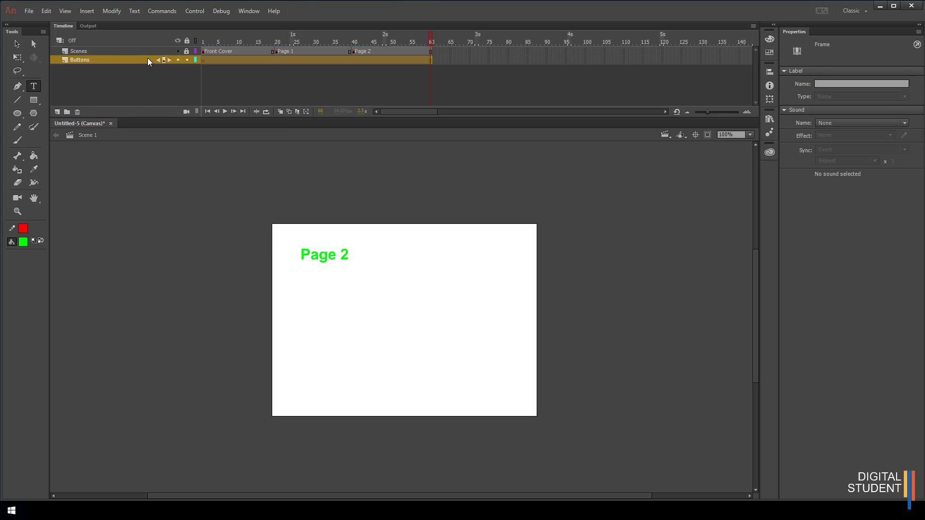
- Draw a green, red-outlined rectangle at the stage's bottom-left on the Buttons layer
click(34, 100)
mouse_move(284, 374)
mouse_down()
mouse_move(300, 388)
mouse_move(363, 392)
mouse_move(363, 401)
mouse_up()
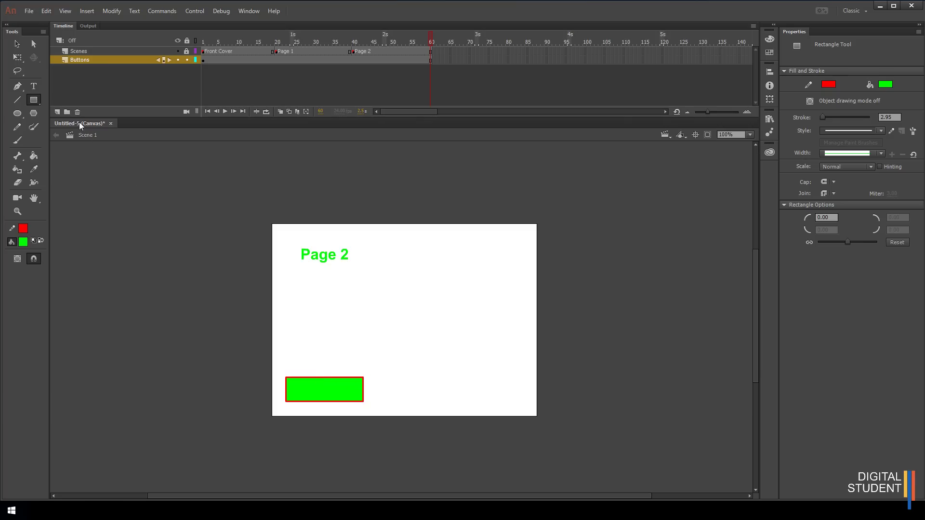
click(34, 86)
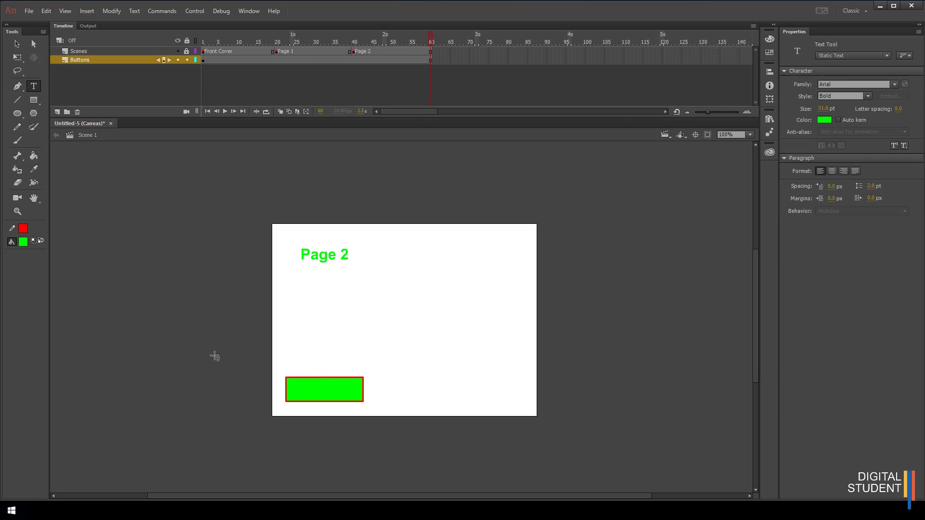
- Type NEXT as text on the green rectangle
click(300, 384)
text(NEXT)
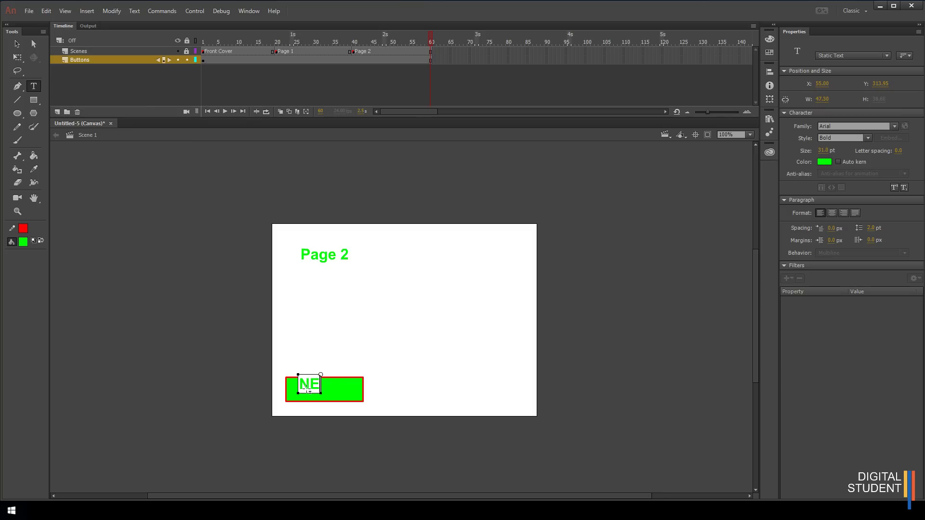
click(16, 44)
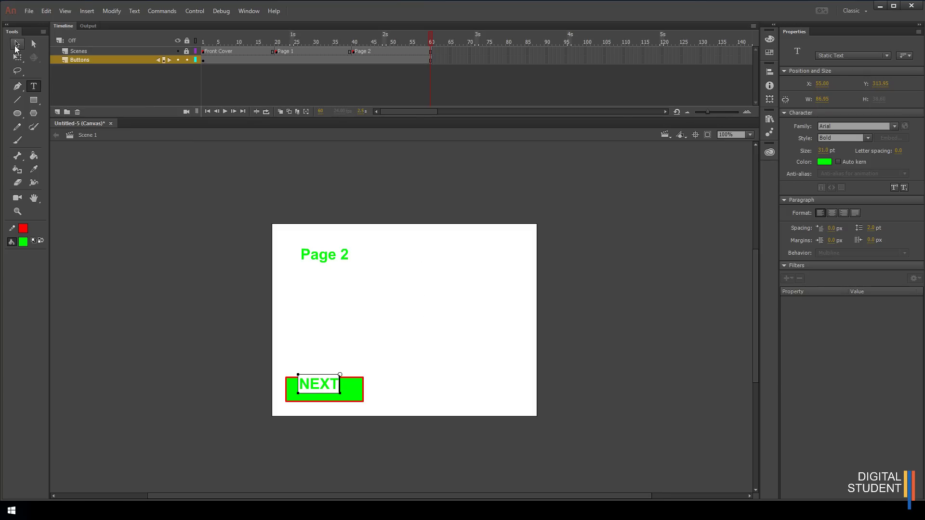
key(t)
click(318, 386)
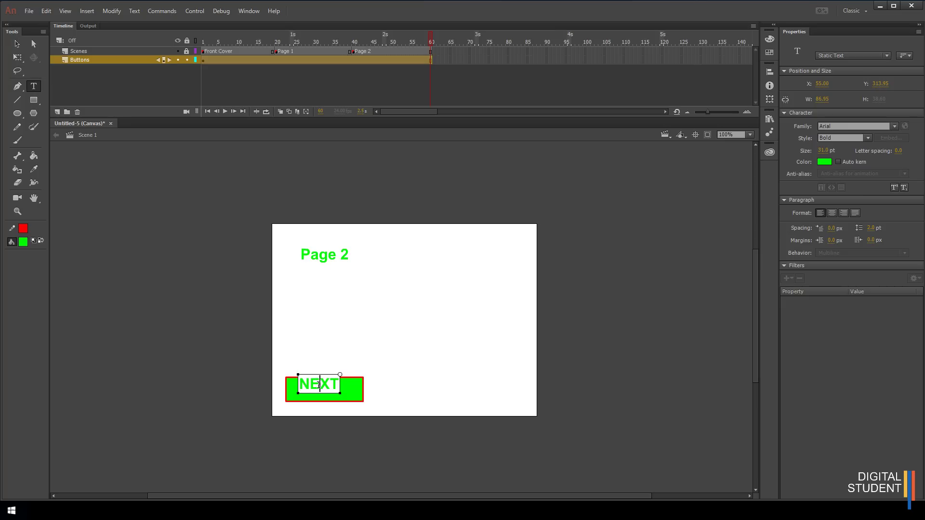
double_click(318, 386)
- Make the NEXT text black and nudge it into position on the button
click(301, 385)
drag(301, 384, 339, 387)
click(820, 162)
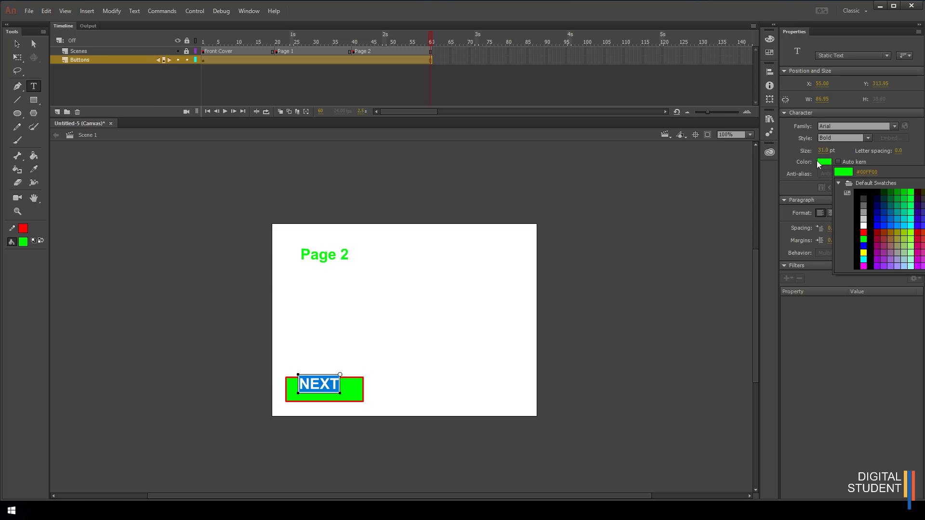
click(866, 192)
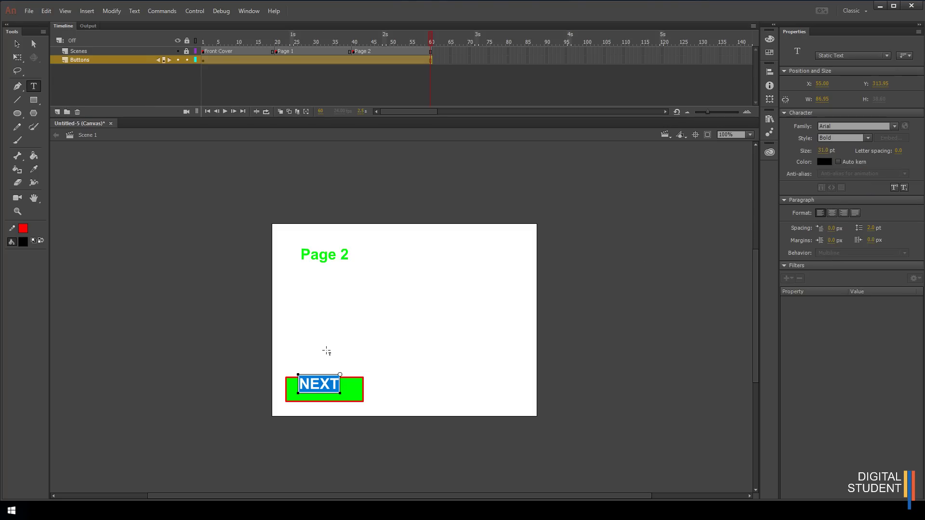
click(18, 44)
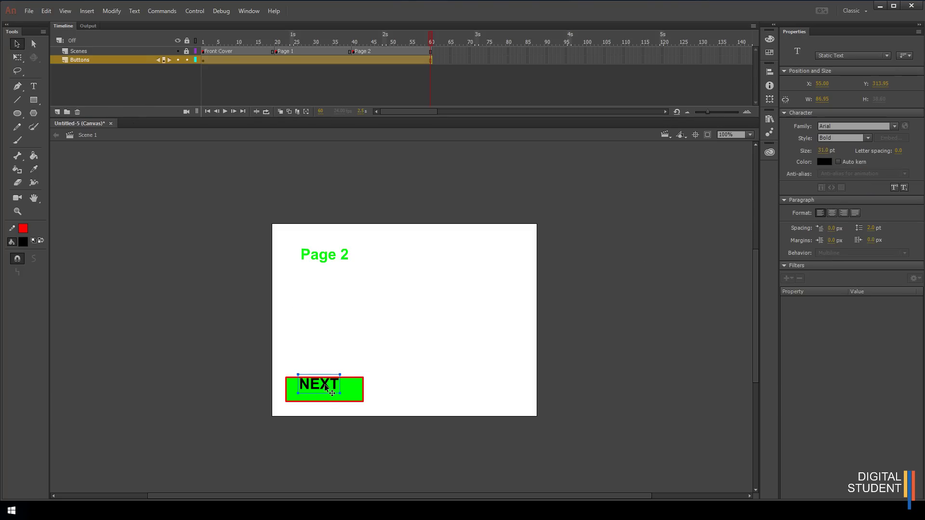
drag(324, 383, 325, 391)
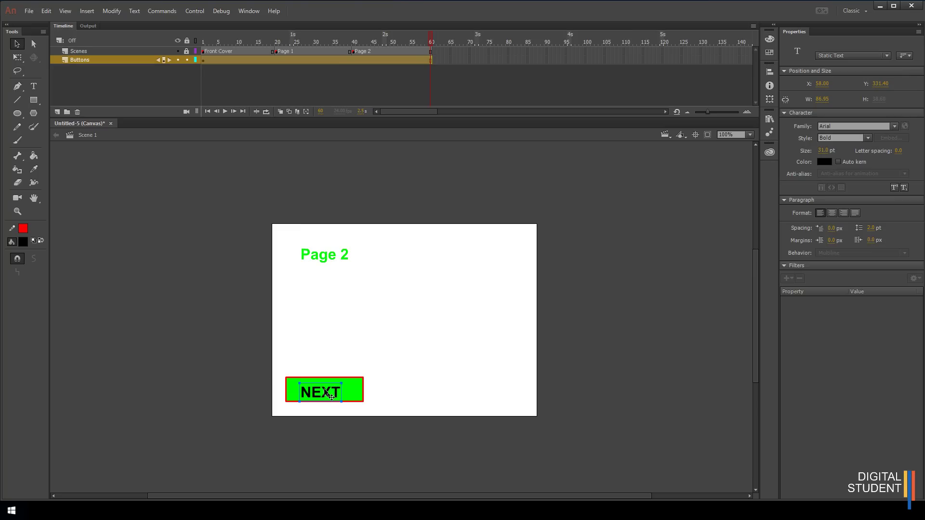
key(Up)
key(Up)
key(Up)
key(Up)
key(Up)
key(Up)
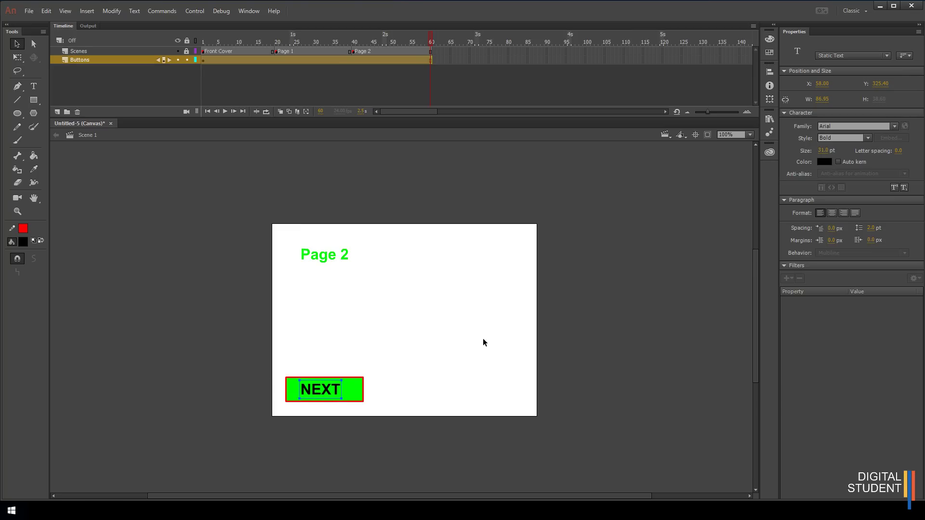
- Preview frames 1, 20 and 40 for the NEXT button, ending on frame 1 with nothing selected
click(204, 60)
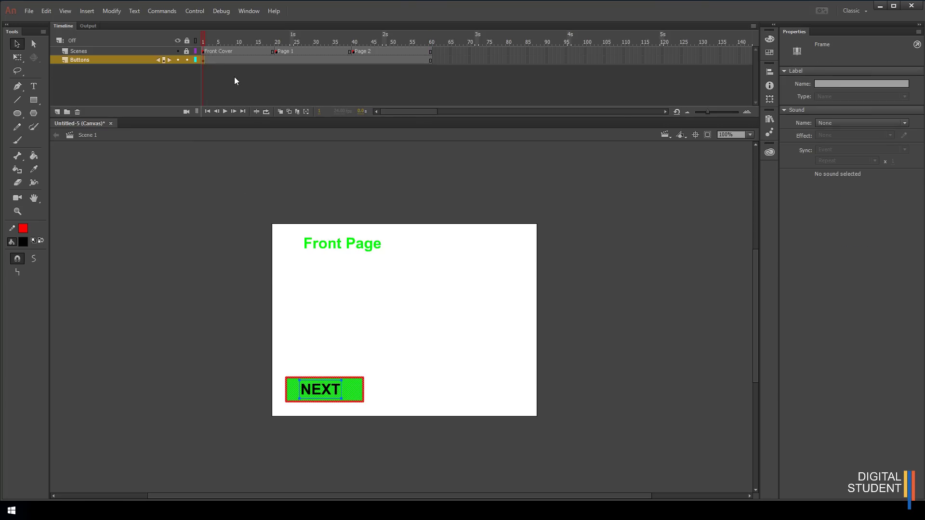
click(278, 60)
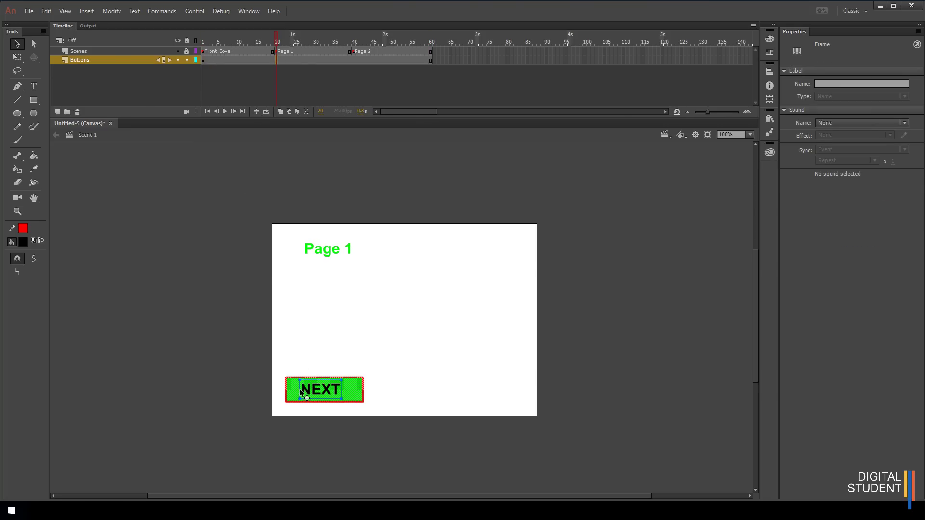
click(354, 60)
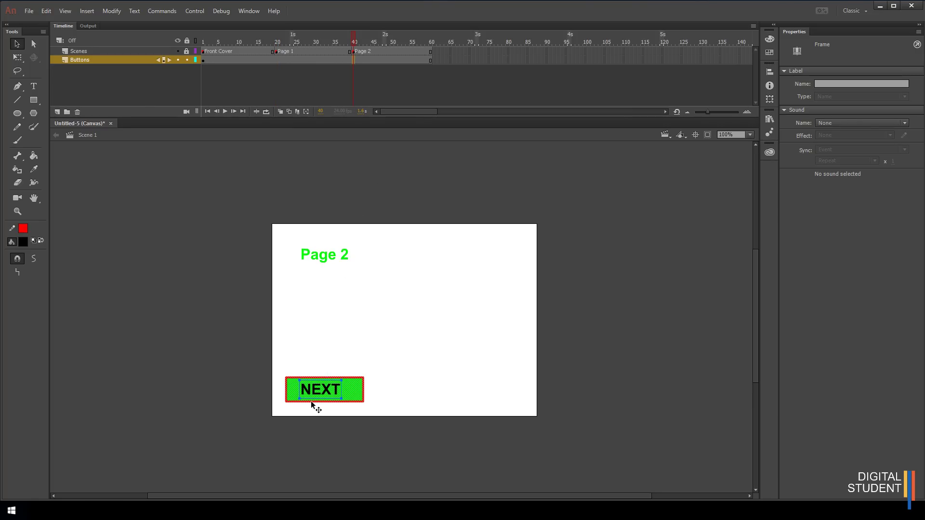
click(203, 60)
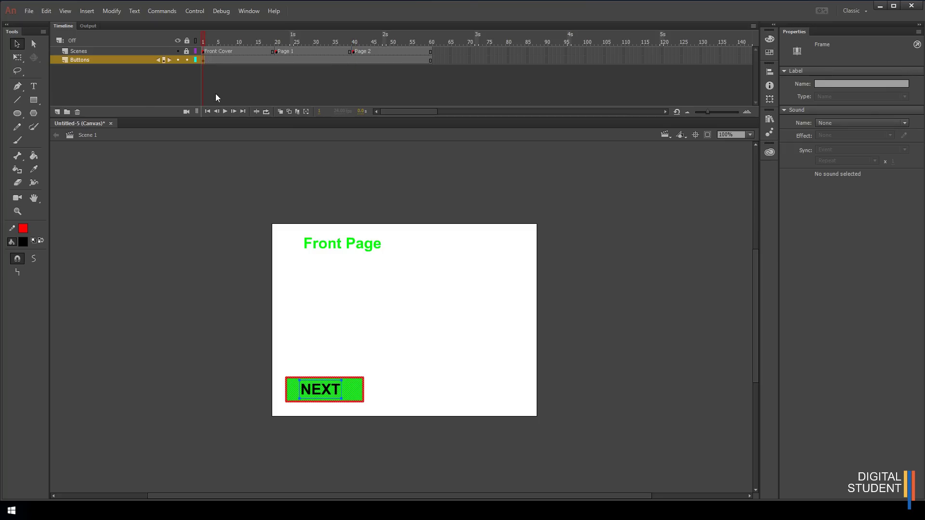
click(332, 352)
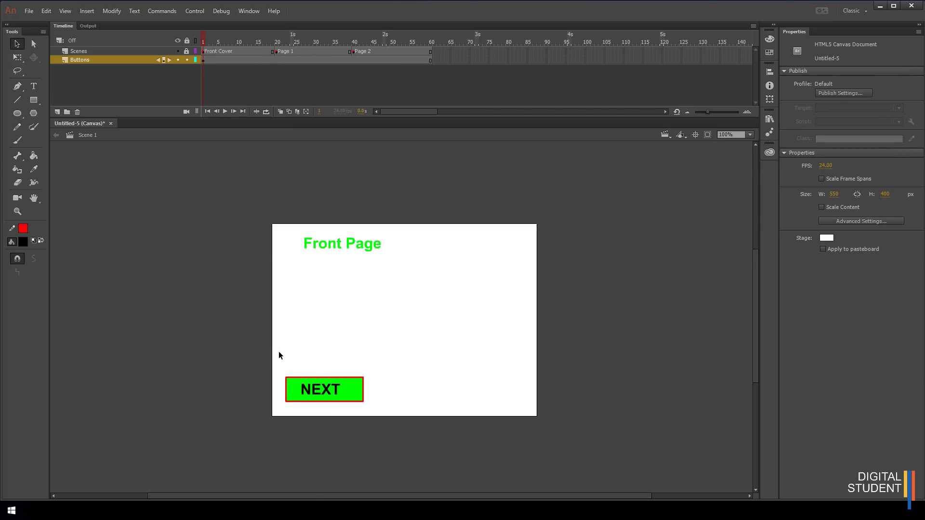
- Select the rectangle and NEXT text together and convert them to a Button symbol called NextButton
drag(274, 351, 384, 415)
right_click(357, 389)
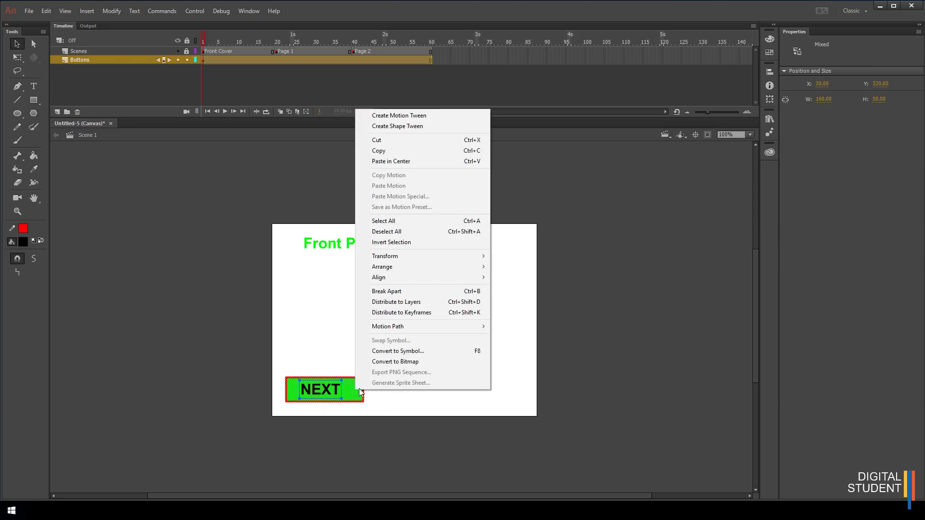
click(399, 351)
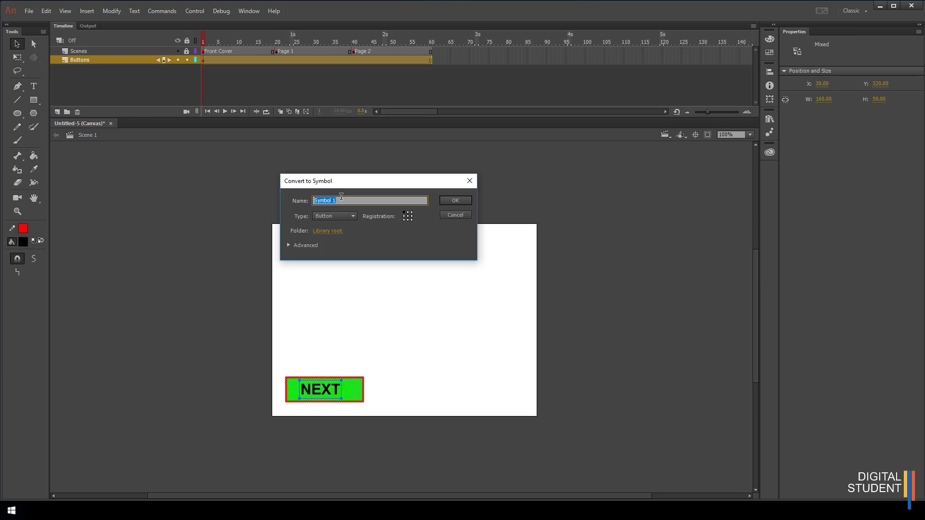
text(NextButton)
click(352, 217)
click(334, 239)
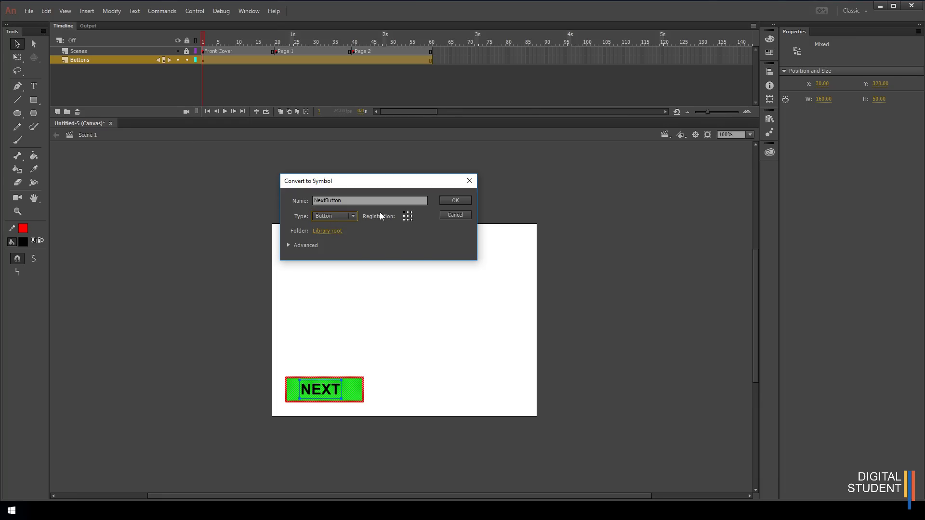
click(440, 202)
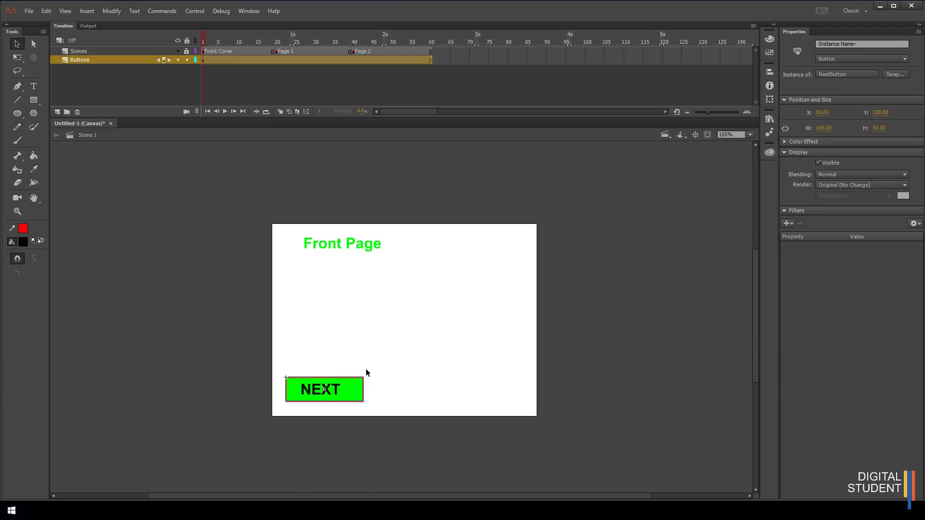
- Select the NEXT button on stage and set its Instance Name to NextButton
click(328, 331)
click(324, 389)
click(833, 43)
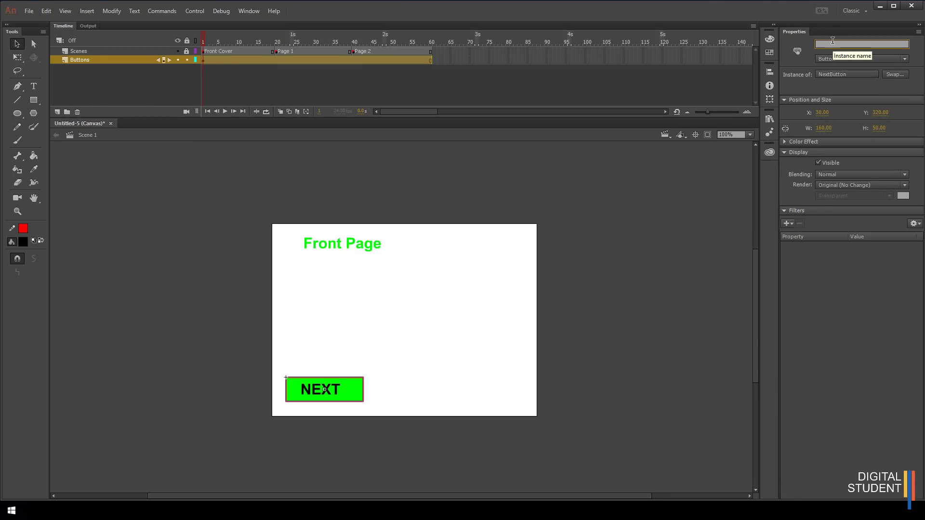
text(NextButton)
key(Return)
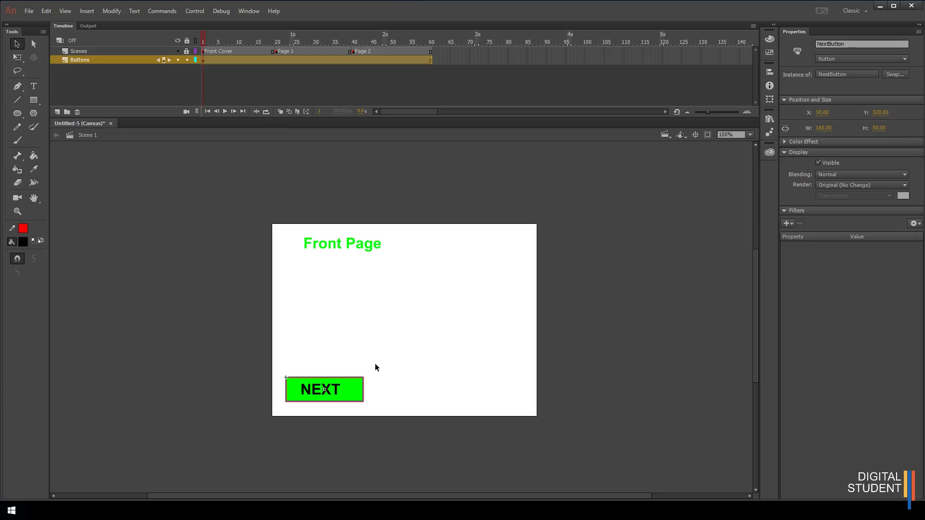
- Open the Actions editor for the Front Cover frame 1 and nudge the panel down
click(207, 52)
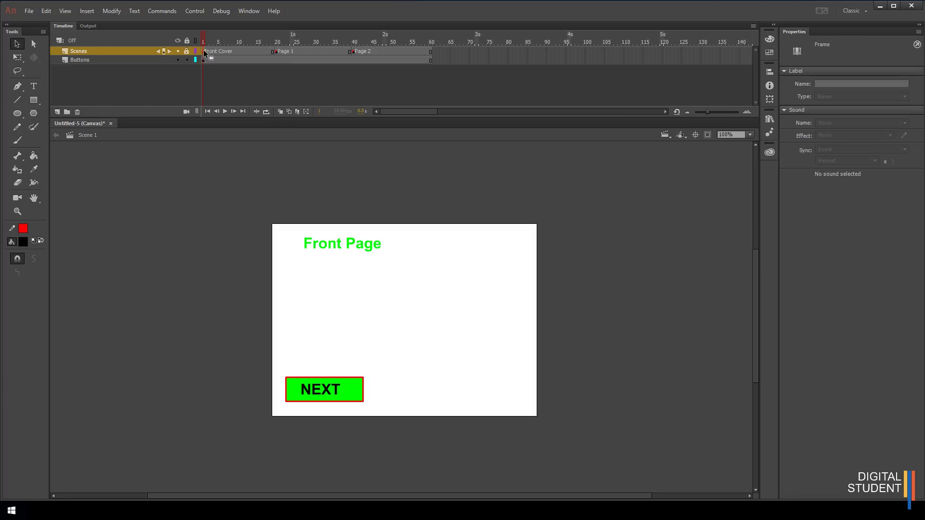
click(275, 51)
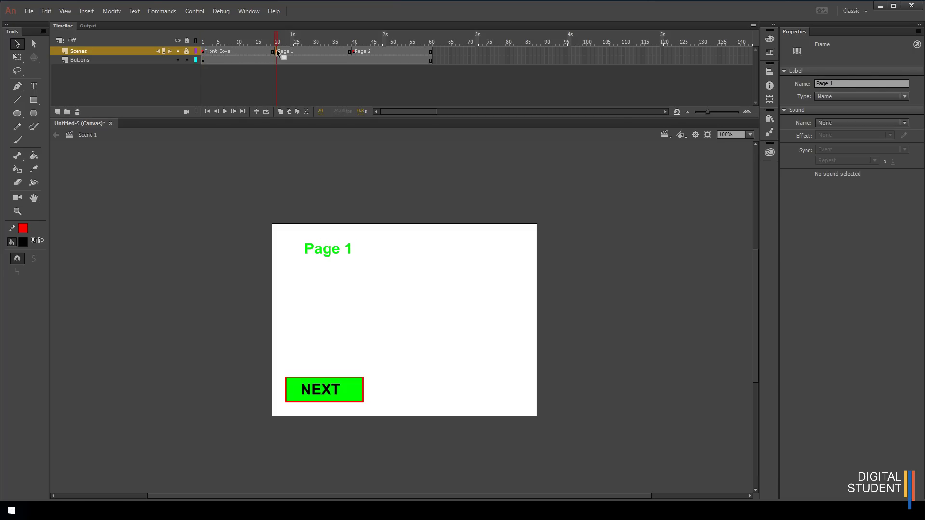
click(208, 52)
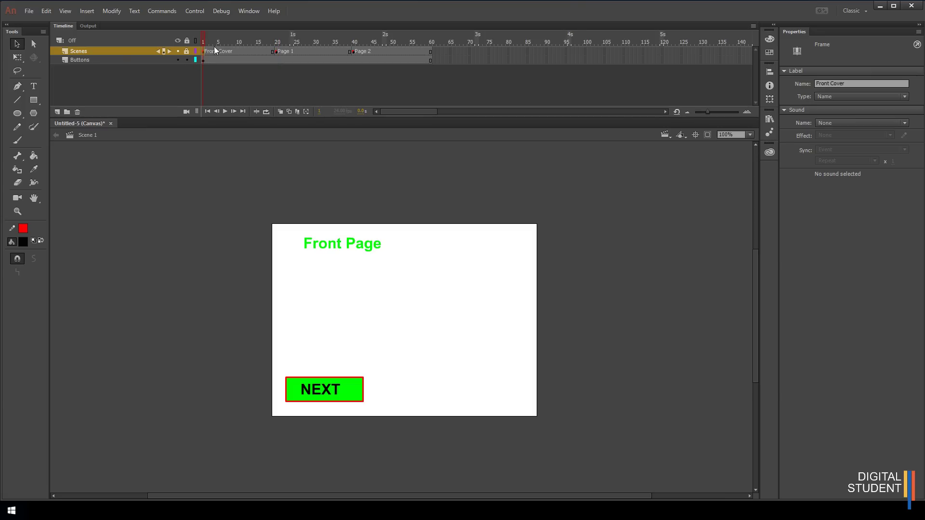
click(255, 13)
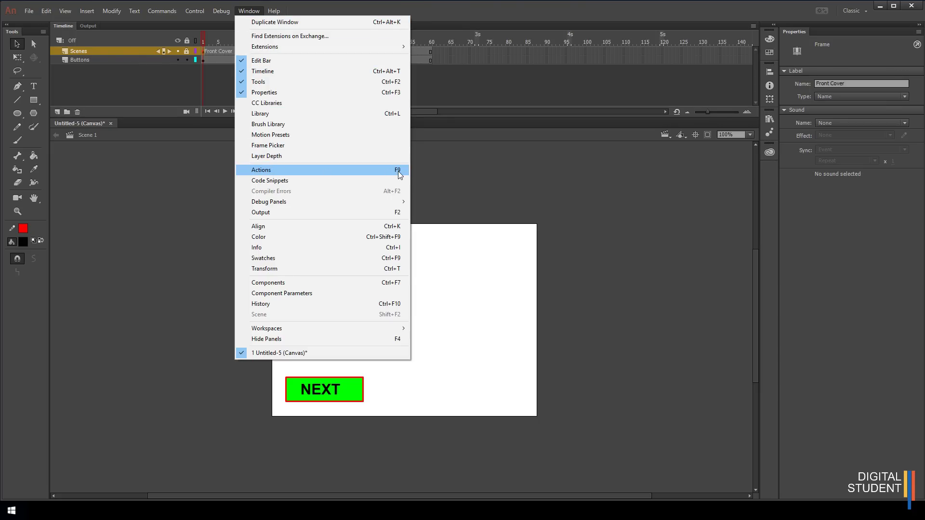
click(375, 171)
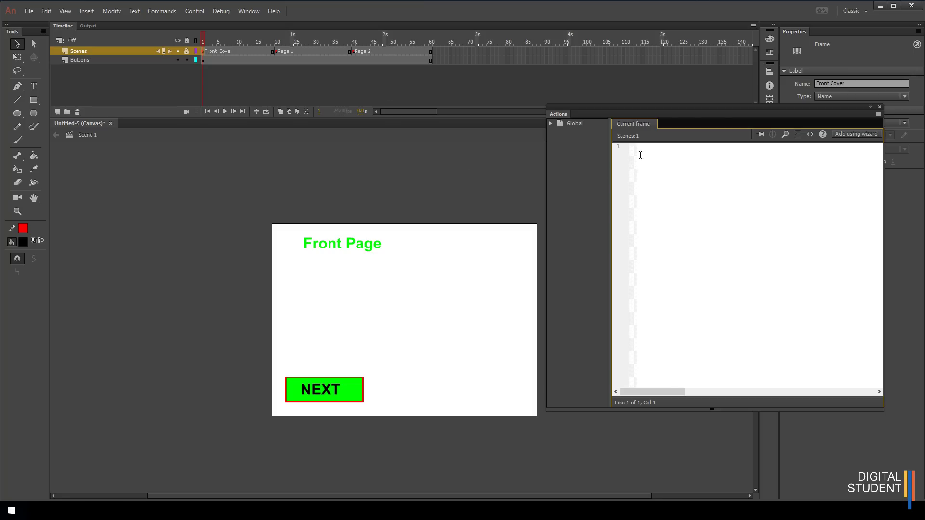
drag(699, 104, 674, 129)
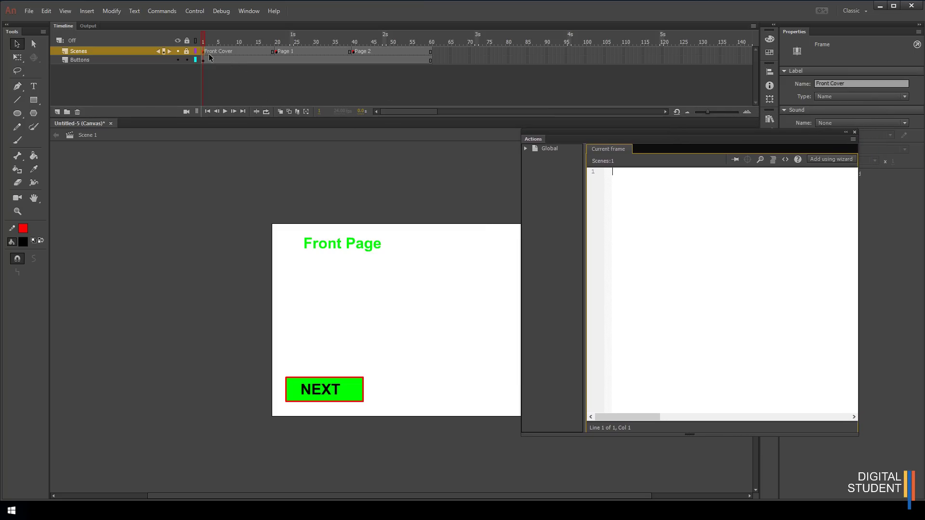
- Insert the Stop at this Frame snippet from HTML5 Canvas > Timeline Navigation onto frame 1
click(786, 162)
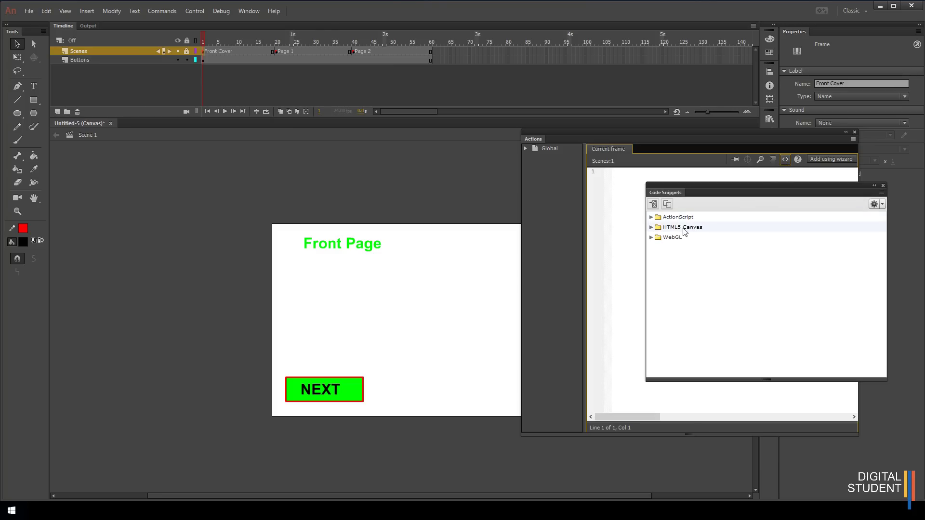
click(651, 229)
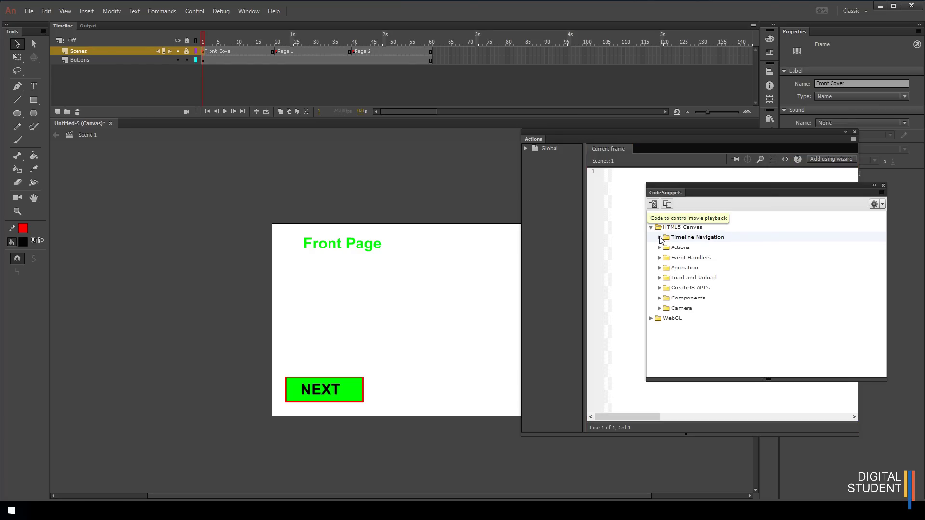
click(659, 237)
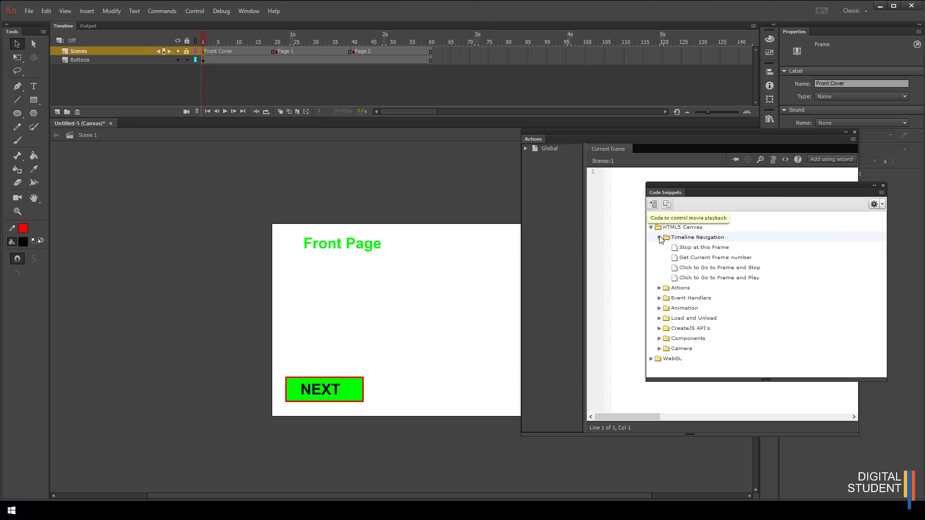
double_click(685, 248)
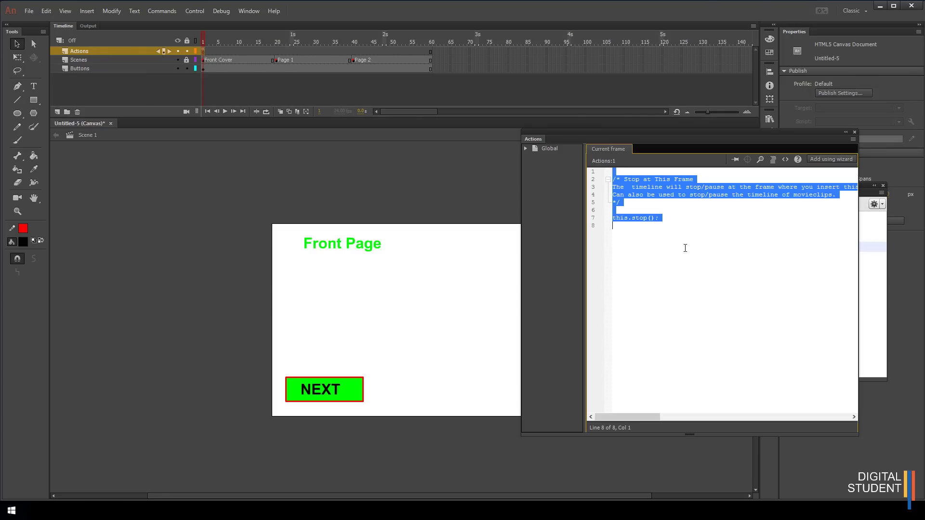
- Highlight the this.stop(); line and its explanatory comment in the script
click(642, 238)
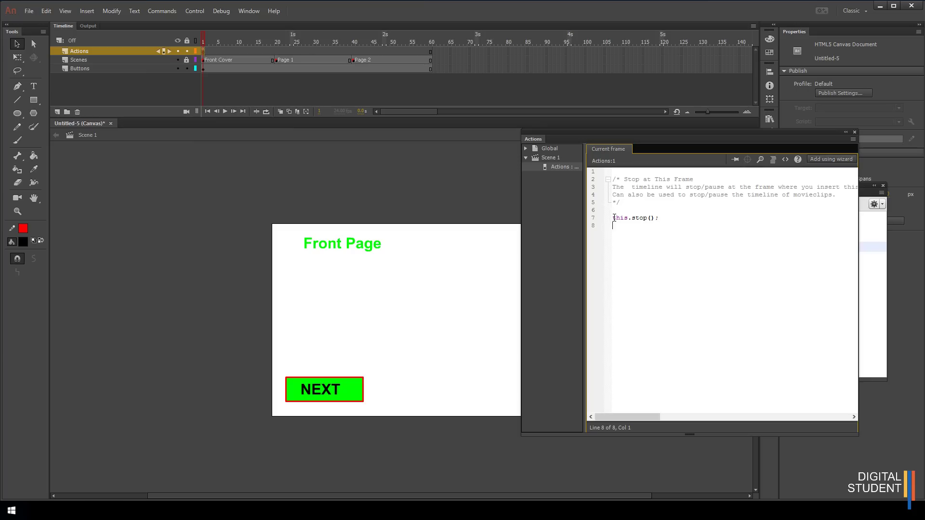
drag(613, 218, 665, 219)
click(665, 231)
drag(633, 207, 613, 178)
click(628, 204)
- Check frame 20, then review frame 1's this.stop(); line on the Actions layer
click(277, 61)
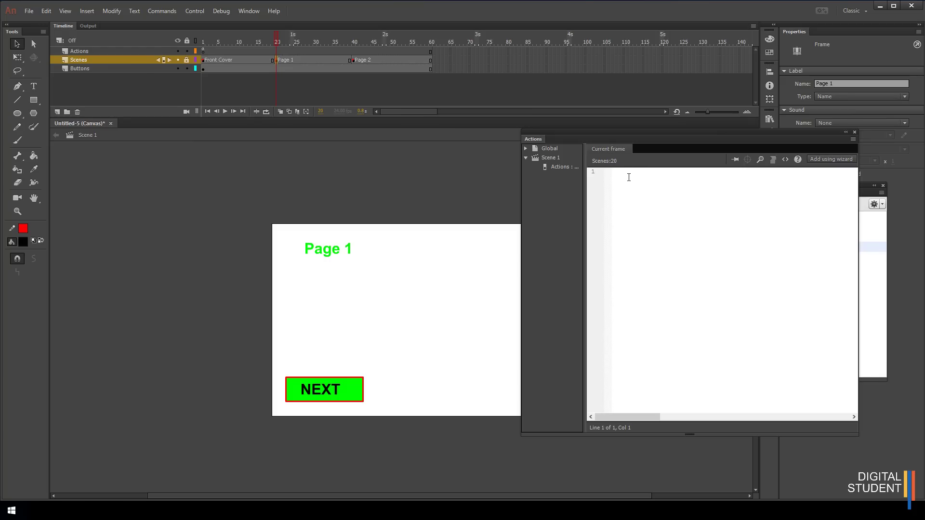
click(203, 60)
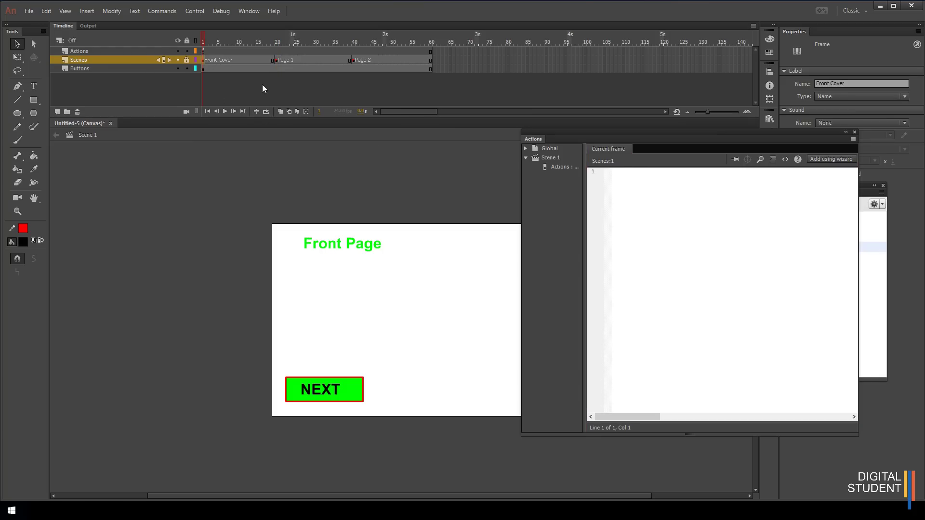
click(203, 51)
drag(672, 218, 614, 225)
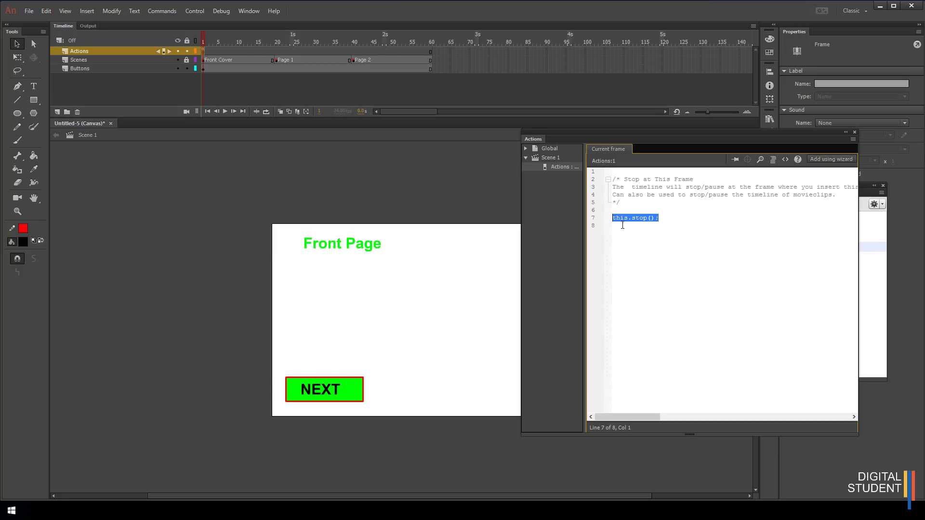
click(622, 225)
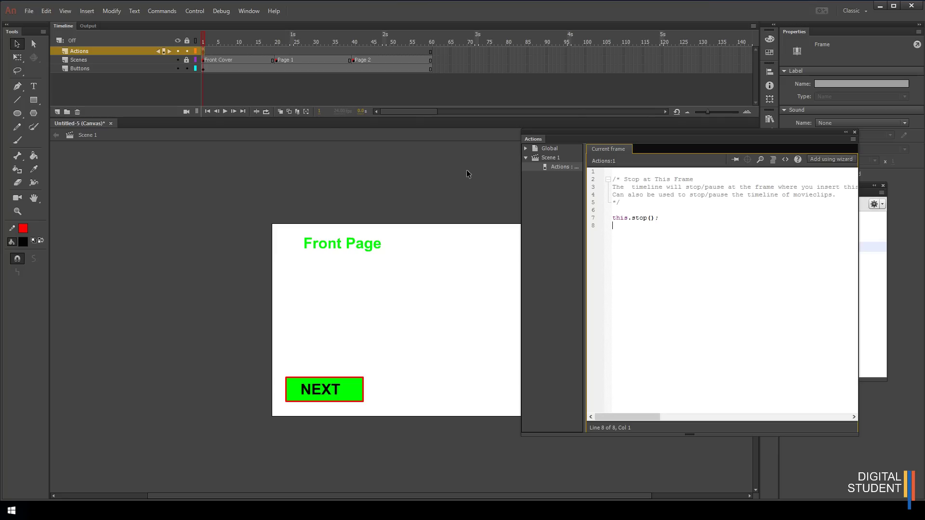
- Add the Stop at this Frame snippet at frame 20 for Page 1
click(276, 59)
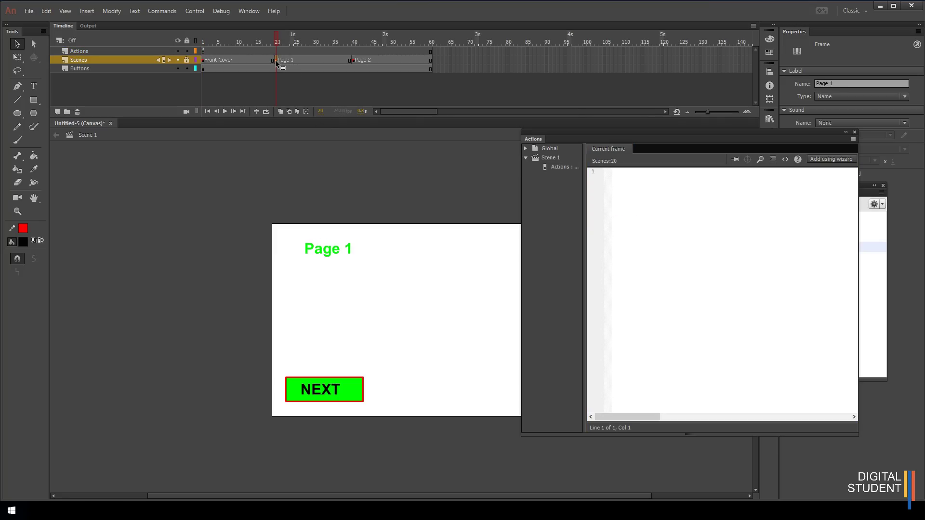
click(785, 159)
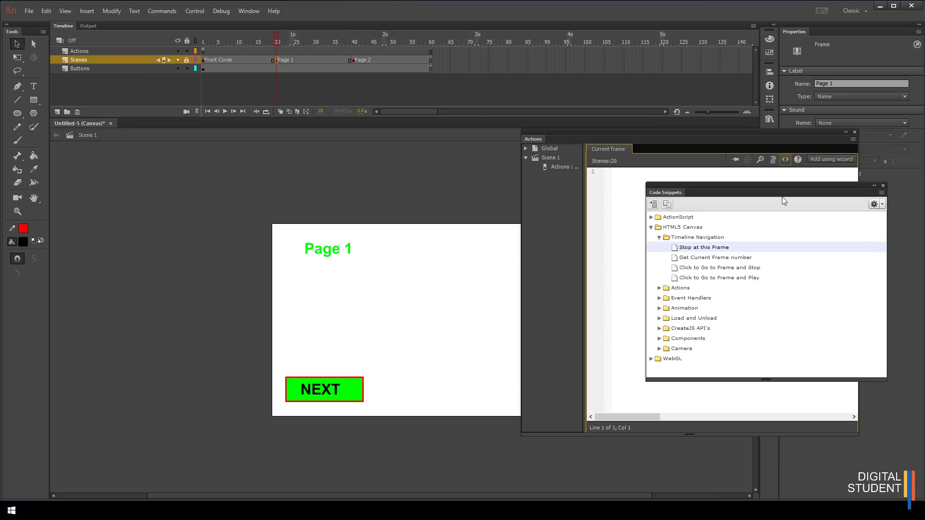
double_click(703, 247)
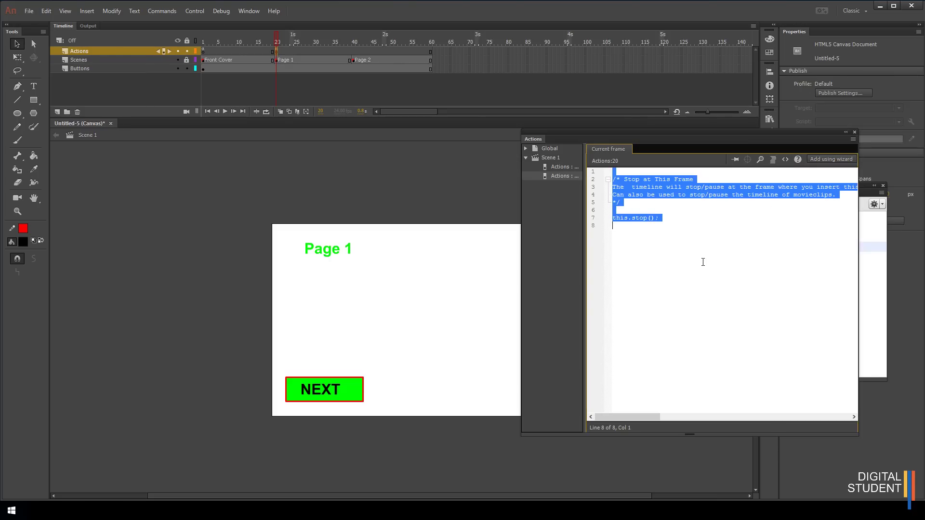
- Add a this.stop(); snippet at frame 40 for Page 2, then close the Actions and Code Snippets panels
click(353, 51)
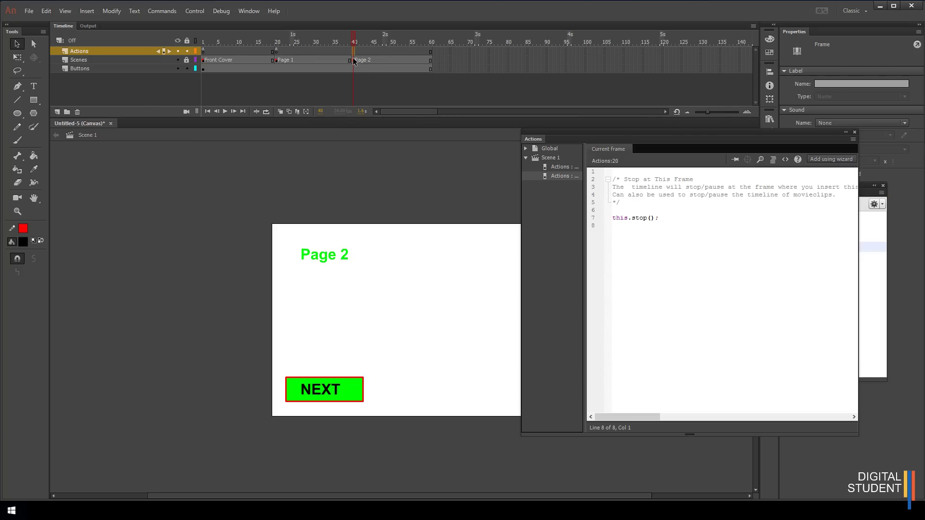
click(354, 59)
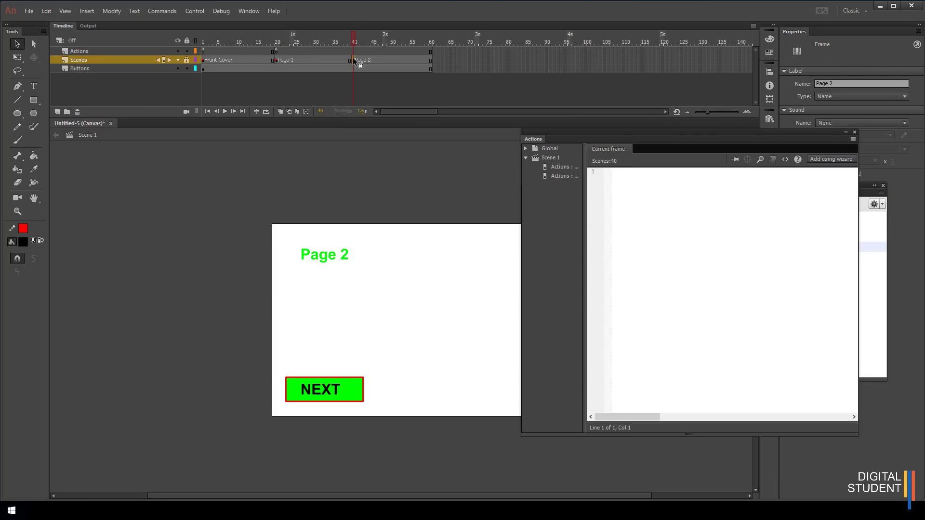
click(784, 159)
double_click(709, 249)
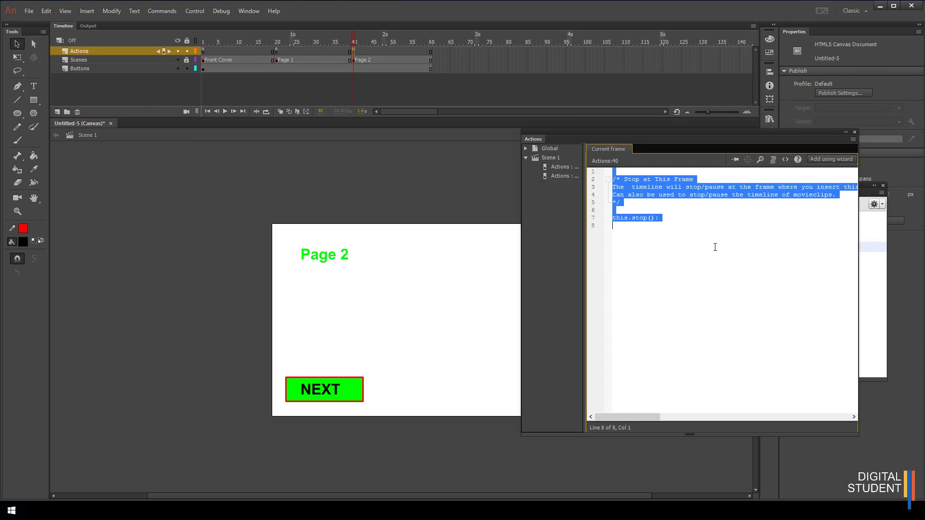
click(711, 311)
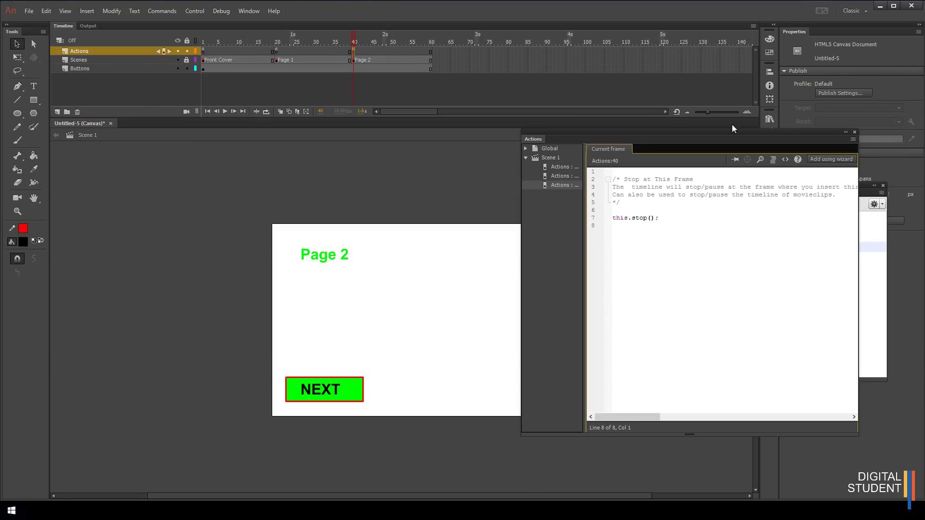
click(854, 133)
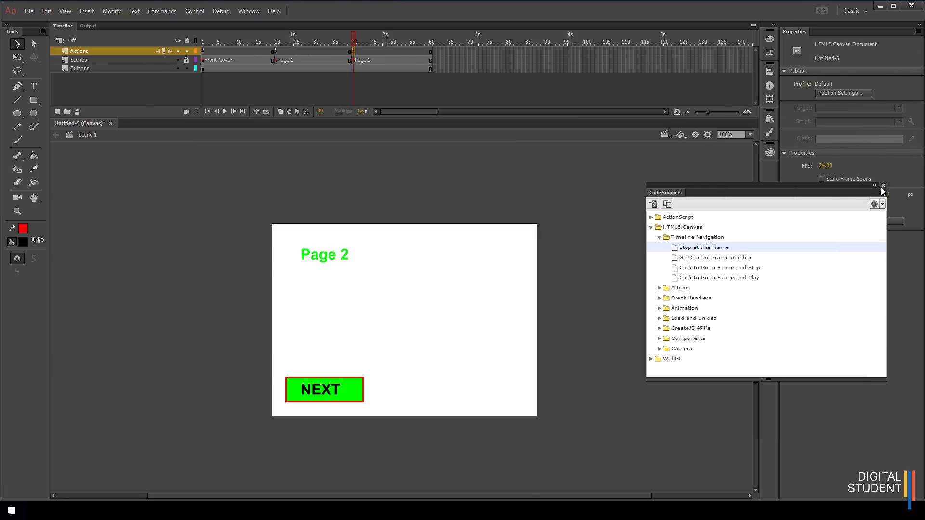
click(883, 186)
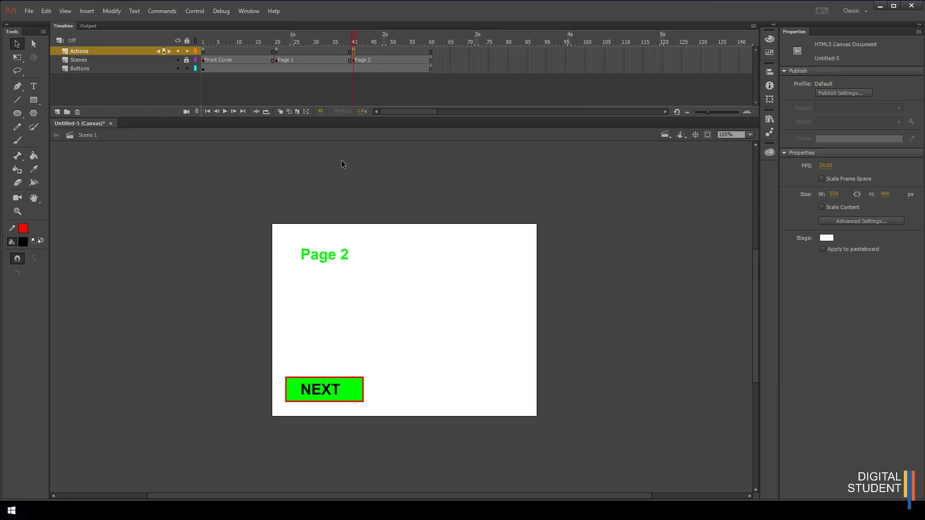
- Save via File > Save into the 2. Scene Changing Buttons folder under the name Scene changing buttons
click(29, 12)
click(68, 102)
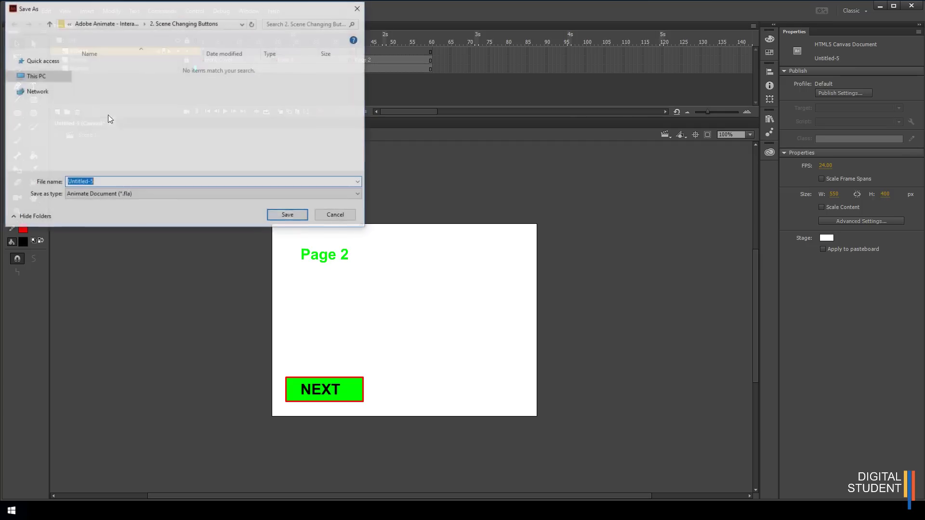
click(120, 26)
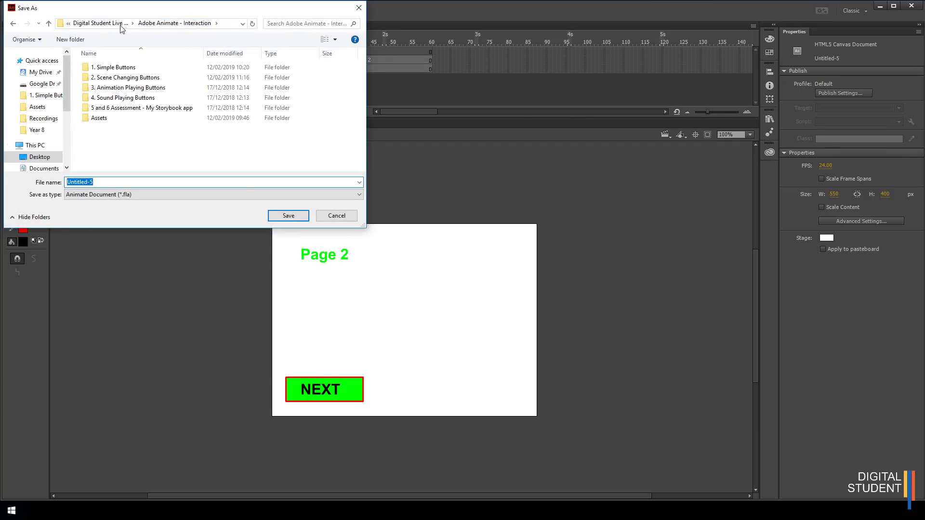
double_click(112, 78)
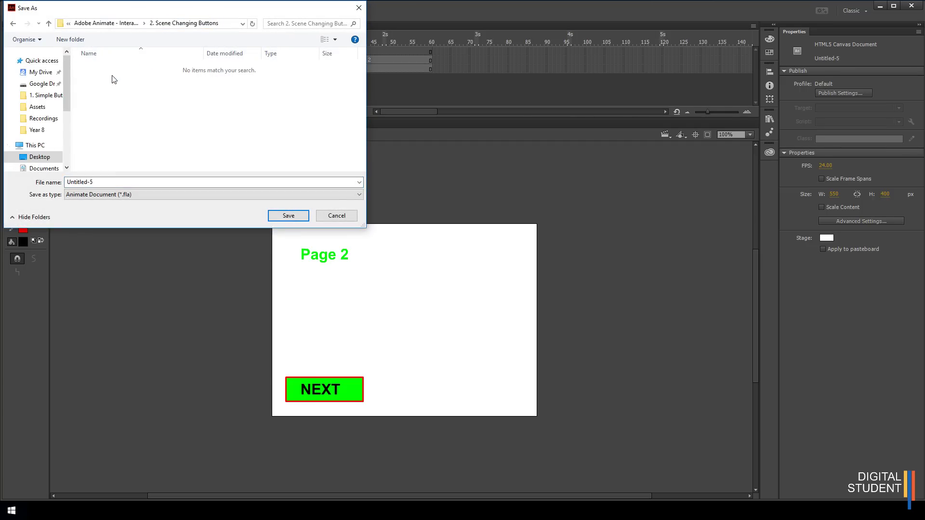
click(107, 182)
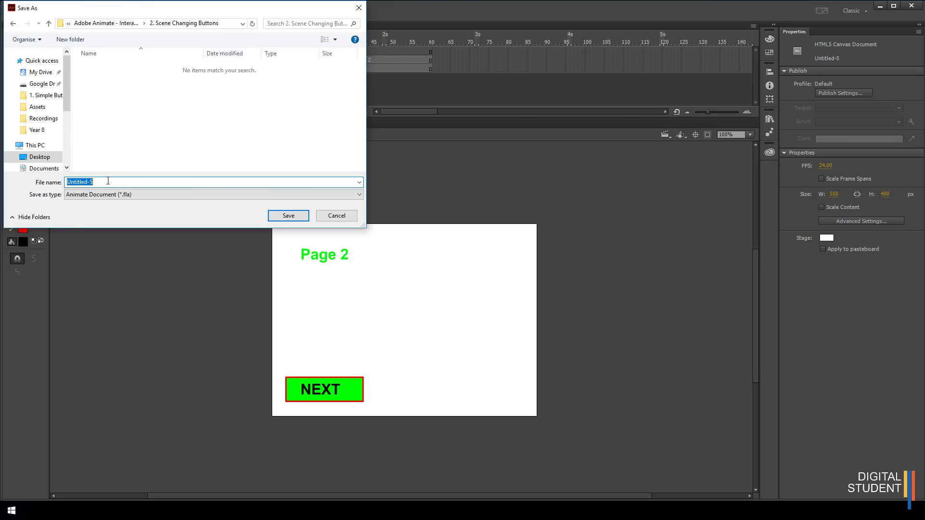
text(Scene changing buttons)
click(288, 220)
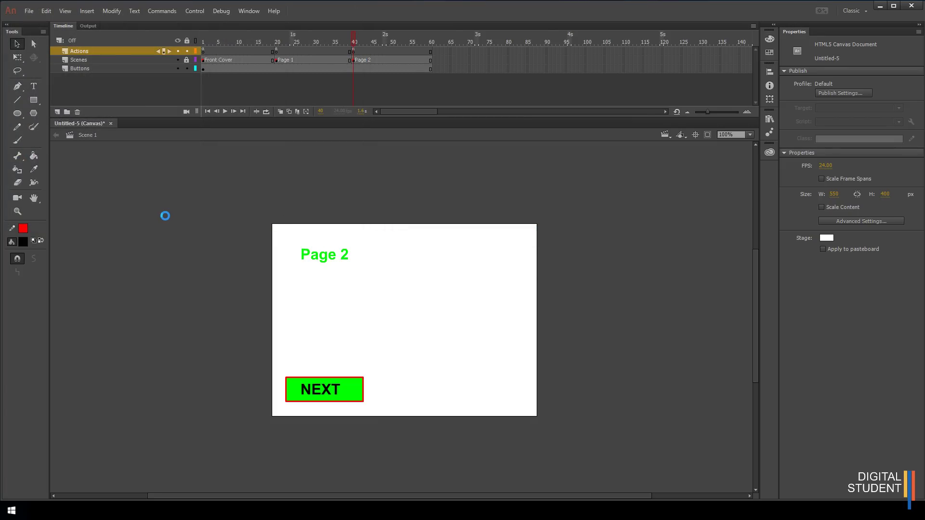
- Publish the flipbook to HTML5 Canvas via File > Publish and return to the Timeline tab
click(32, 13)
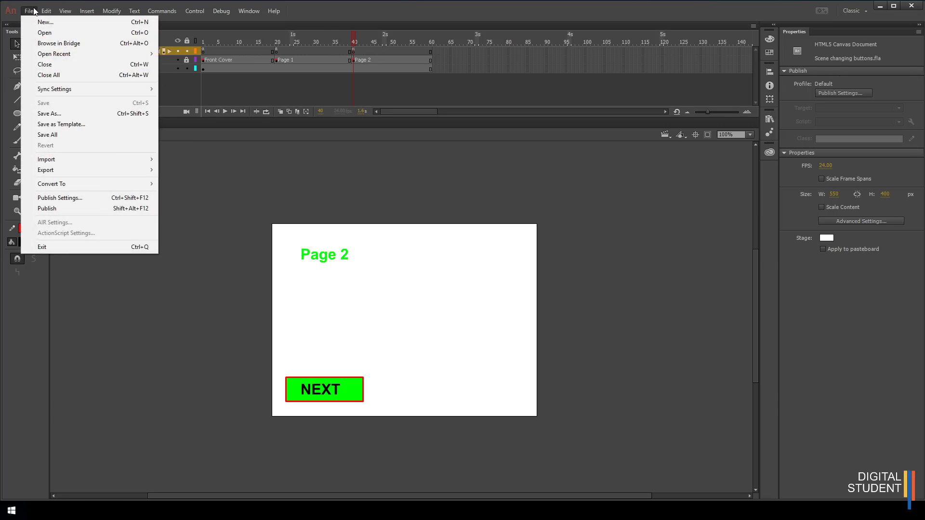
click(66, 211)
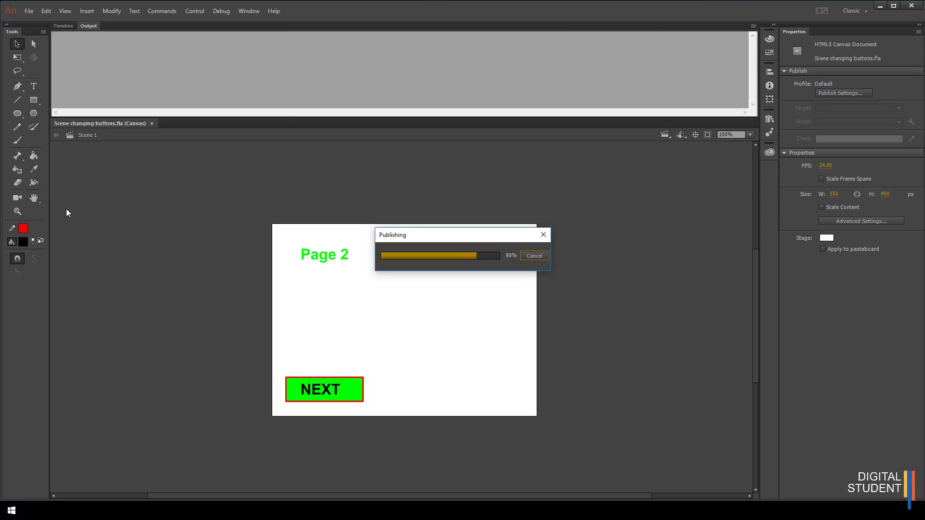
click(65, 27)
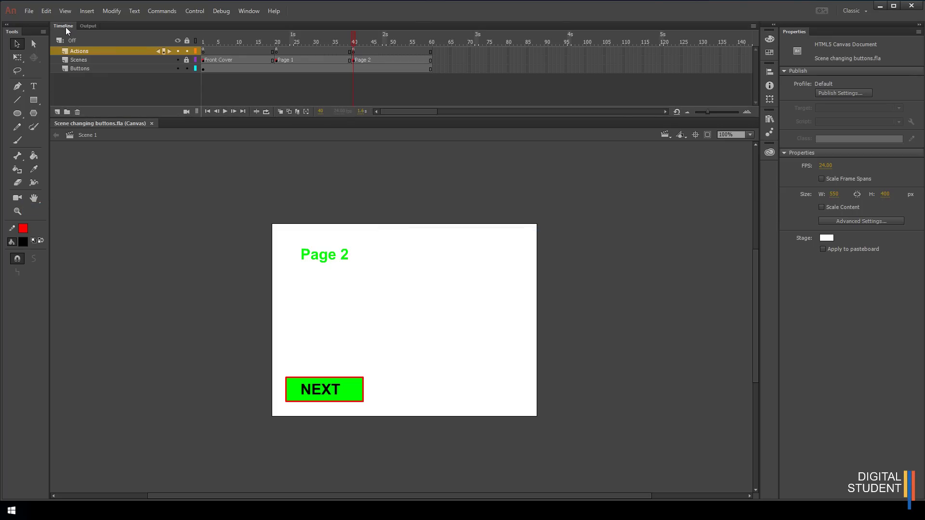
- Switch to File Explorer and open the published Scene changing buttons HTML page in Chrome
key(alt+Tab)
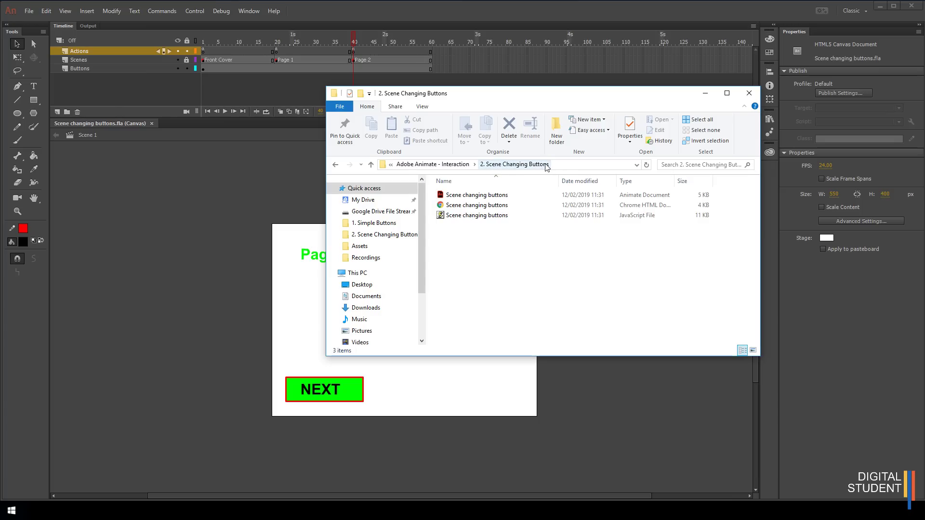
click(457, 206)
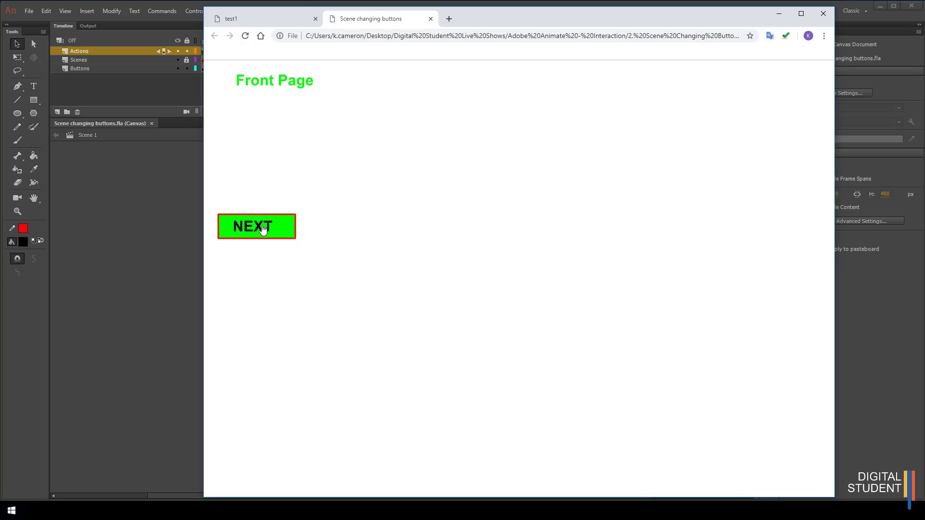
- Close the test1 tab in Chrome, leaving only the Scene changing buttons page
click(310, 19)
click(315, 19)
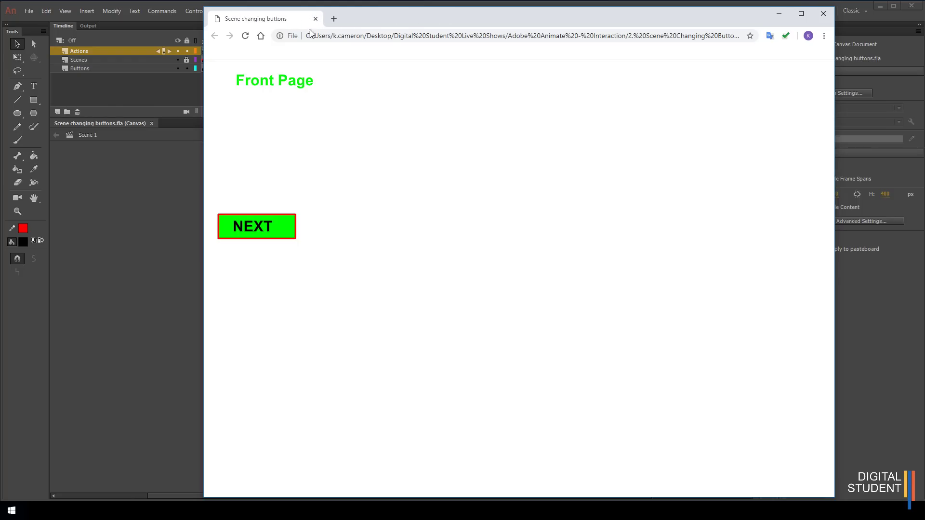
- Return to Animate and test the flipbook in the browser with Ctrl+Enter
click(152, 319)
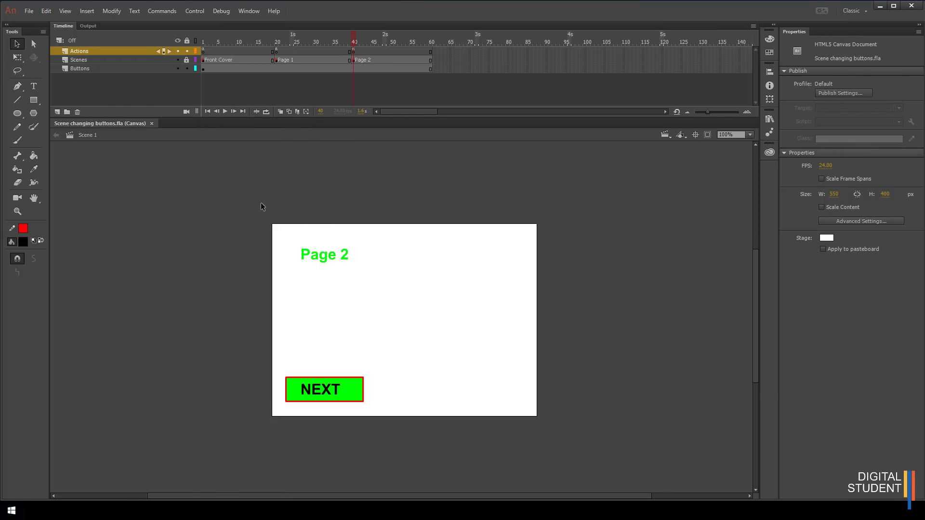
click(30, 11)
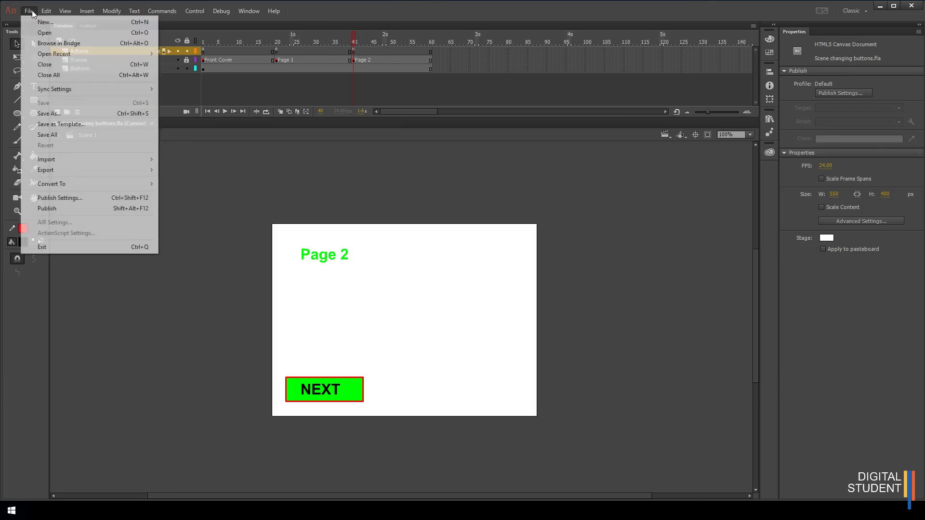
key(Escape)
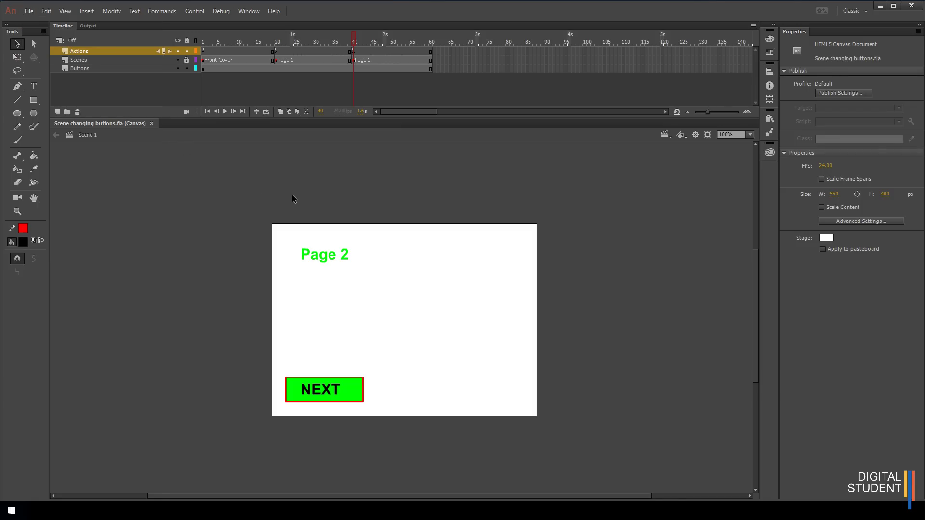
key(ctrl+Return)
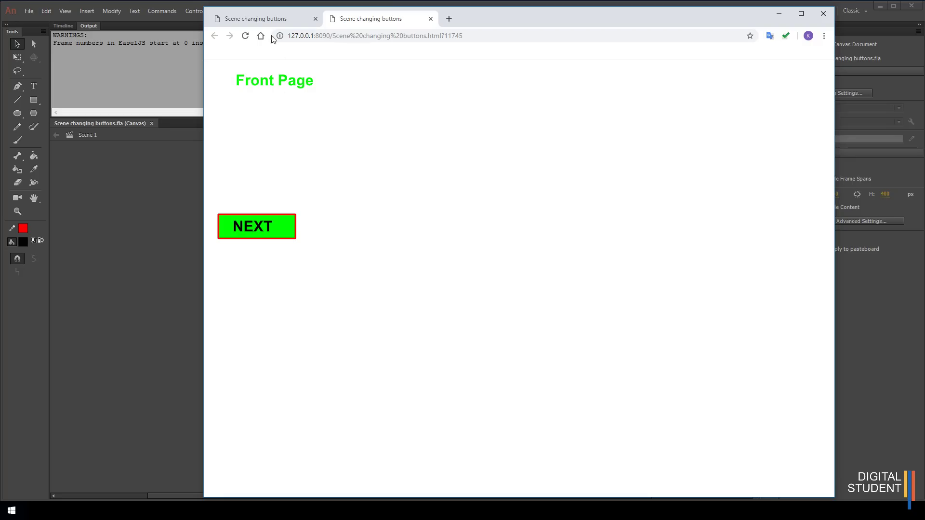
- Close the preview tab and the Chrome window, bringing the Animate document back to the front
click(431, 19)
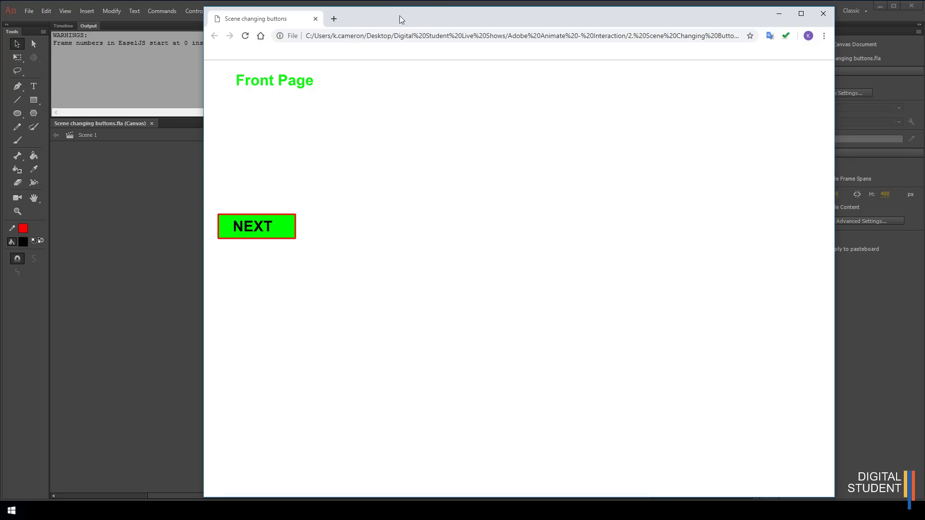
click(823, 14)
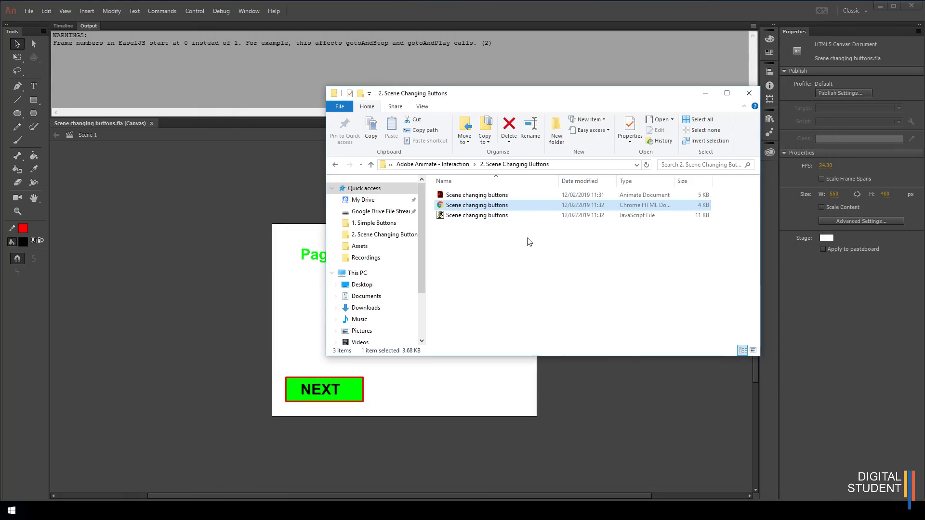
click(210, 247)
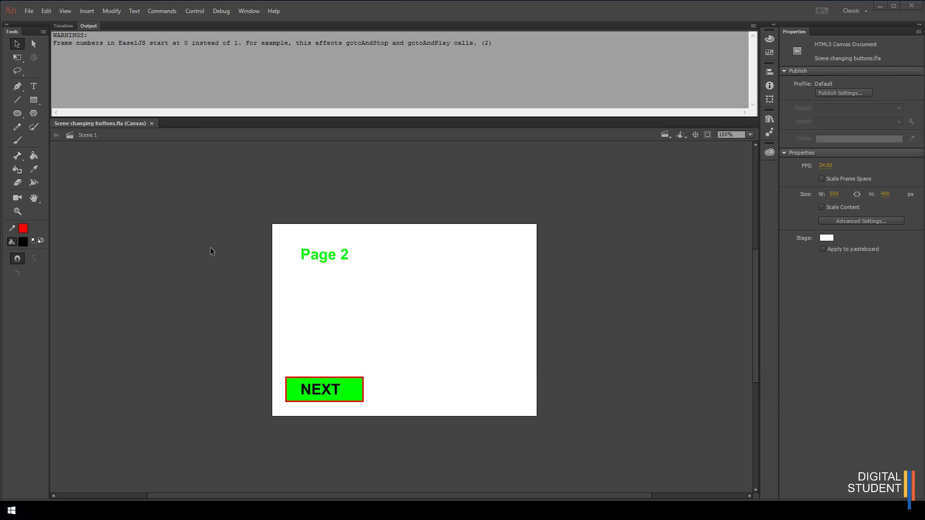
- Show the timeline, select the NEXT button on the stage, and open the Actions panel
click(63, 26)
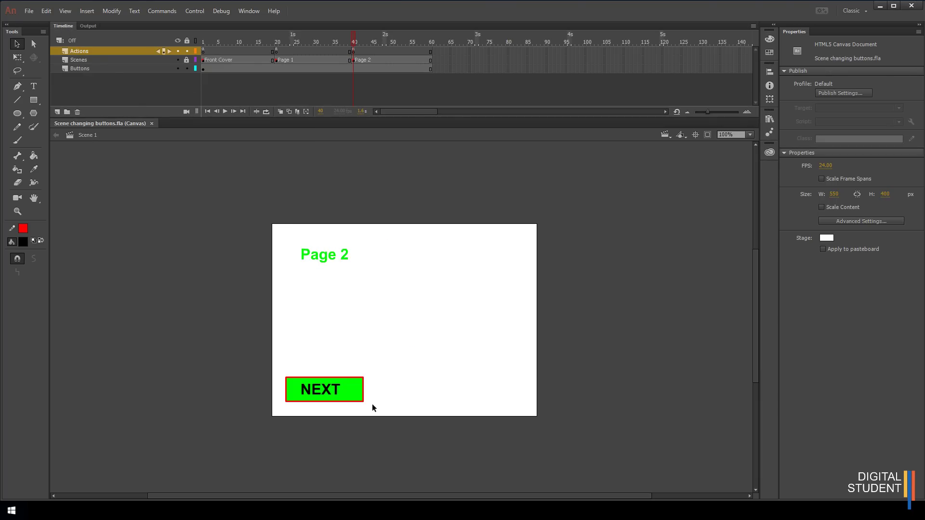
click(343, 389)
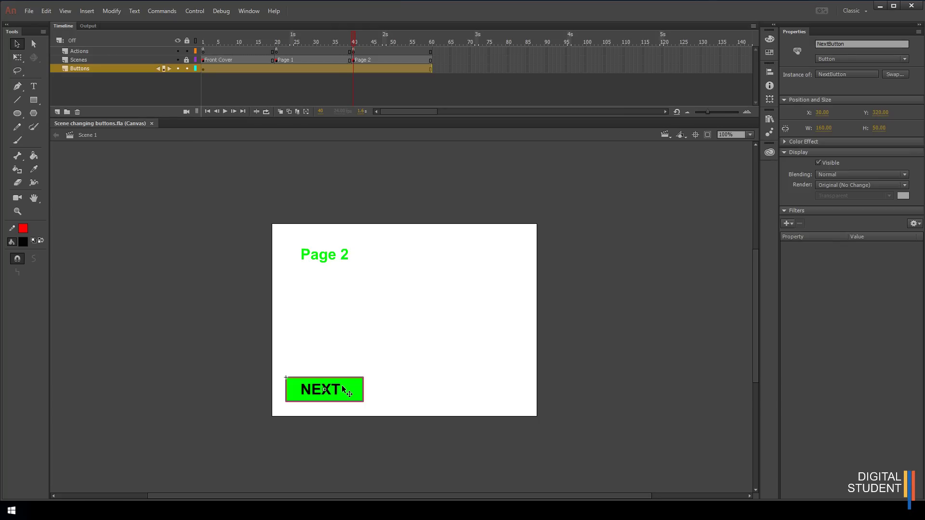
click(391, 396)
click(345, 396)
click(243, 13)
click(295, 171)
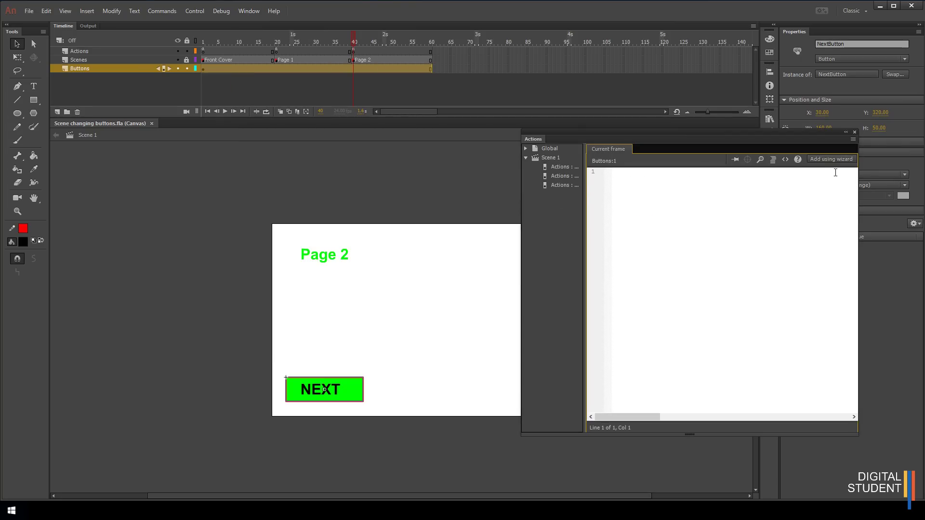
- Insert the Click to Go to Frame and Play snippet from HTML5 Canvas > Timeline Navigation
click(786, 159)
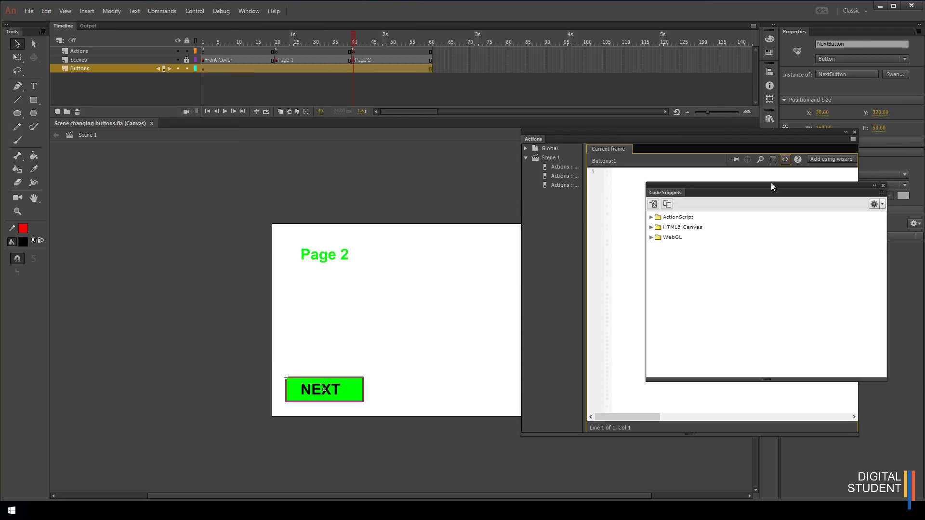
click(659, 228)
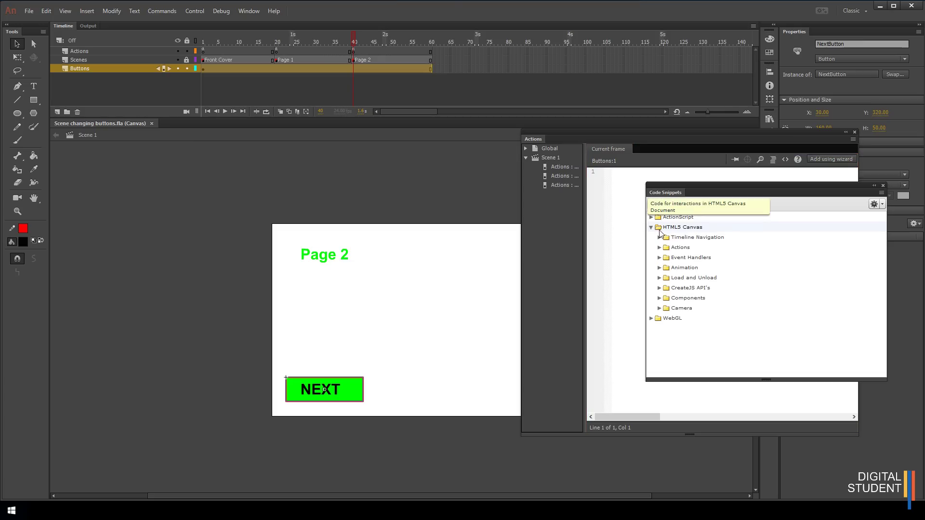
click(660, 236)
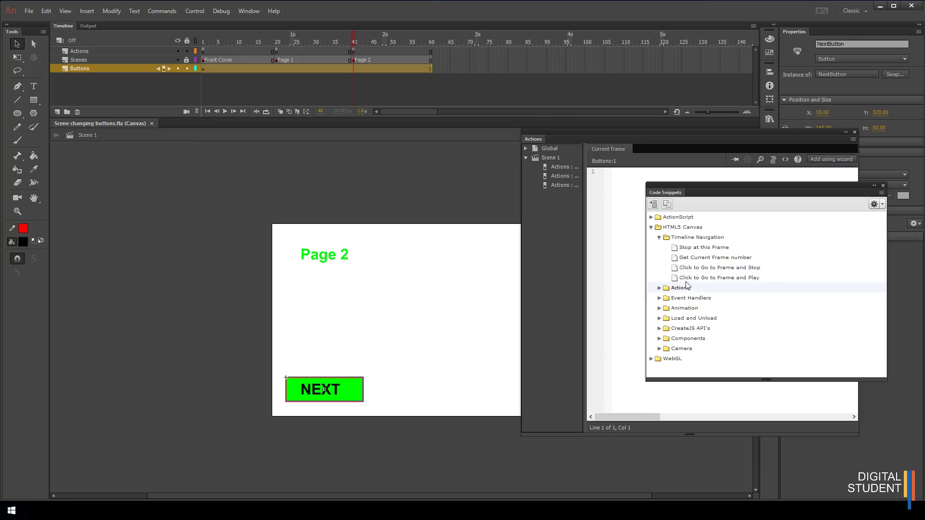
double_click(718, 278)
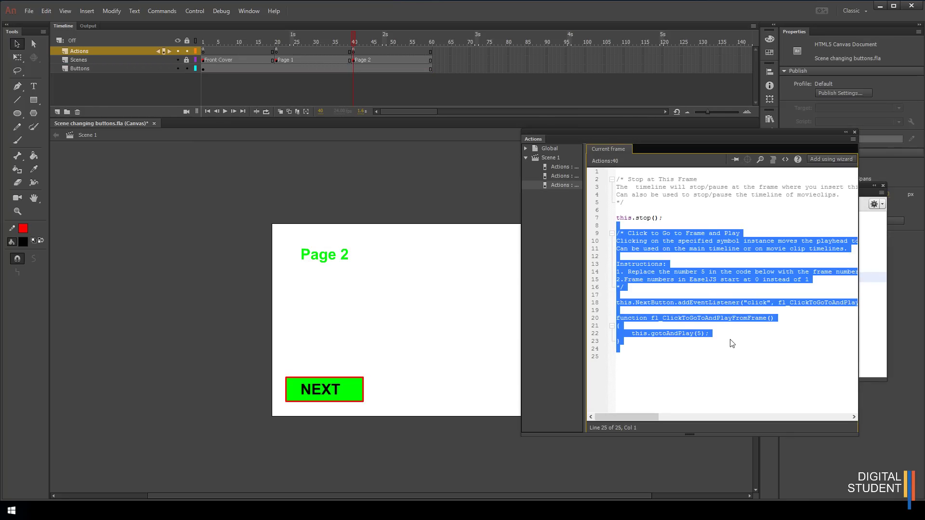
- Deselect the snippet code, return to the Front Page frame and select its NEXT button
click(731, 340)
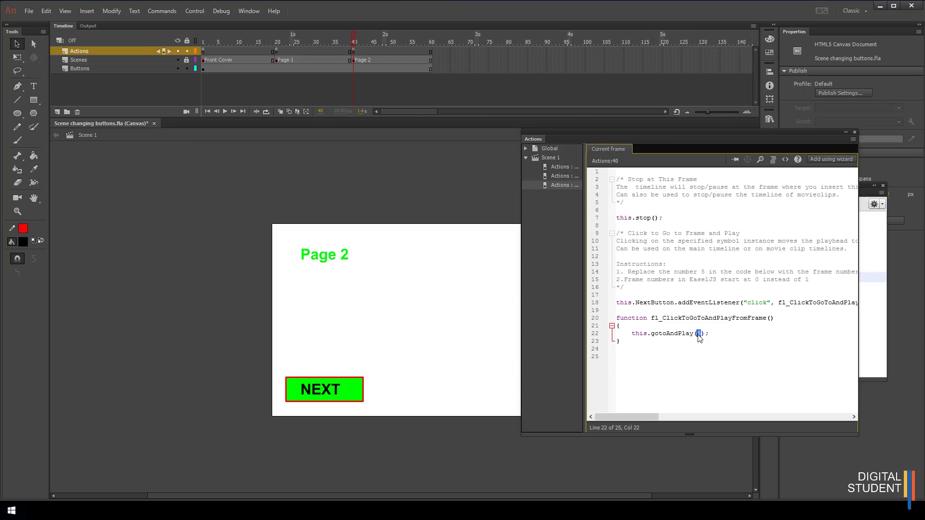
click(219, 49)
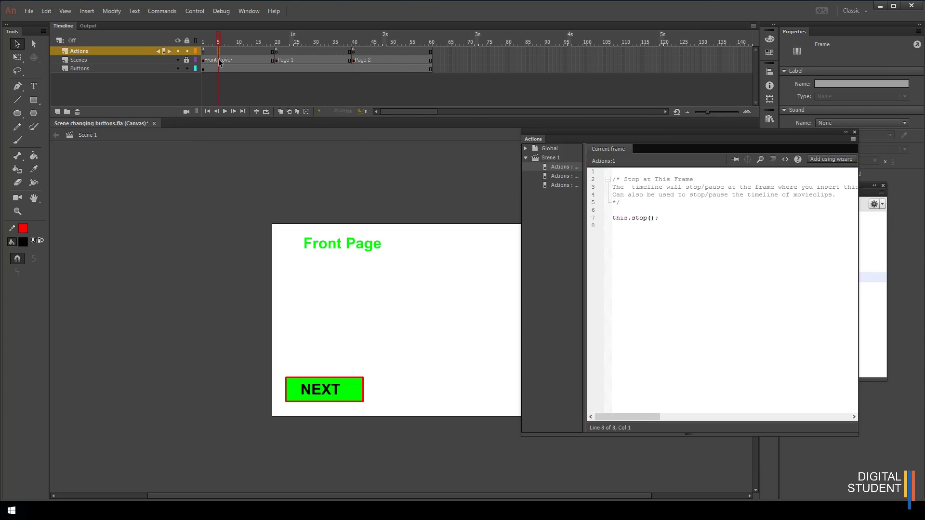
click(305, 394)
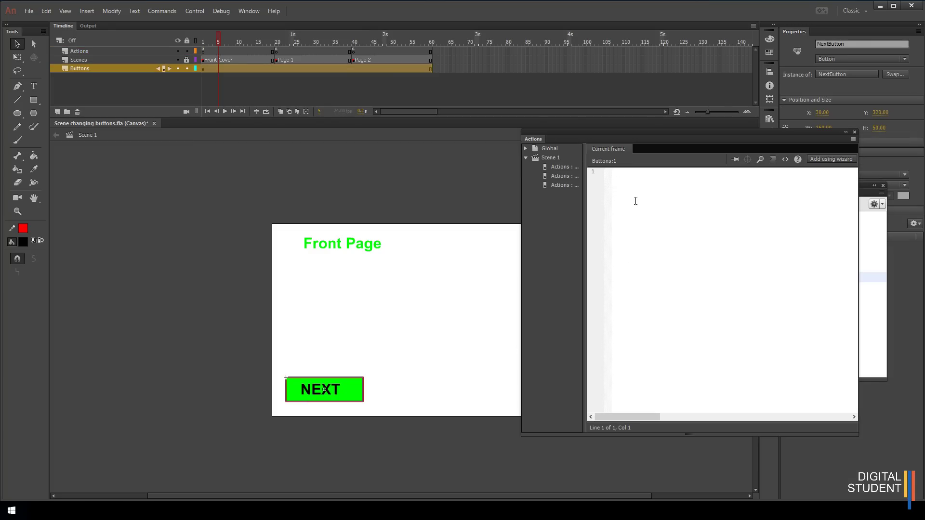
- Review the Actions code on frames 1, 20 and 40, highlighting frame 40's gotoAndPlay(5) target
click(204, 51)
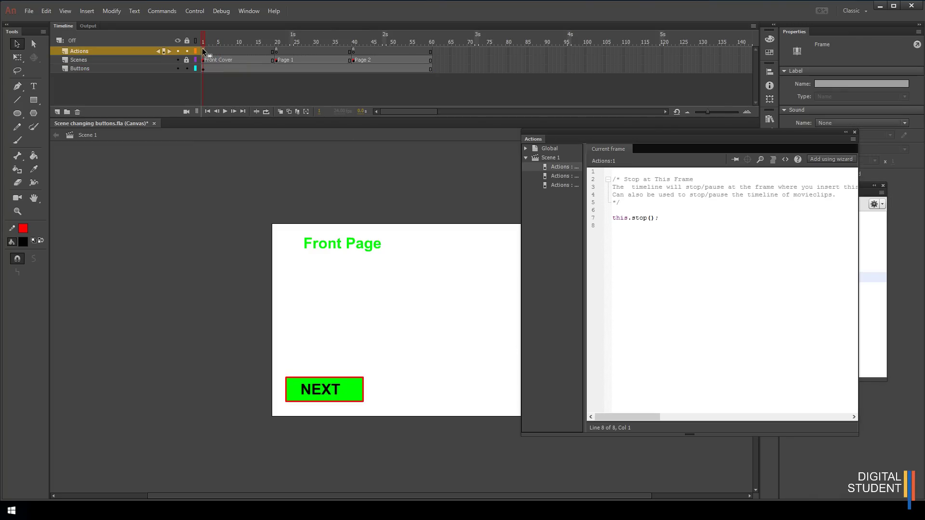
click(276, 51)
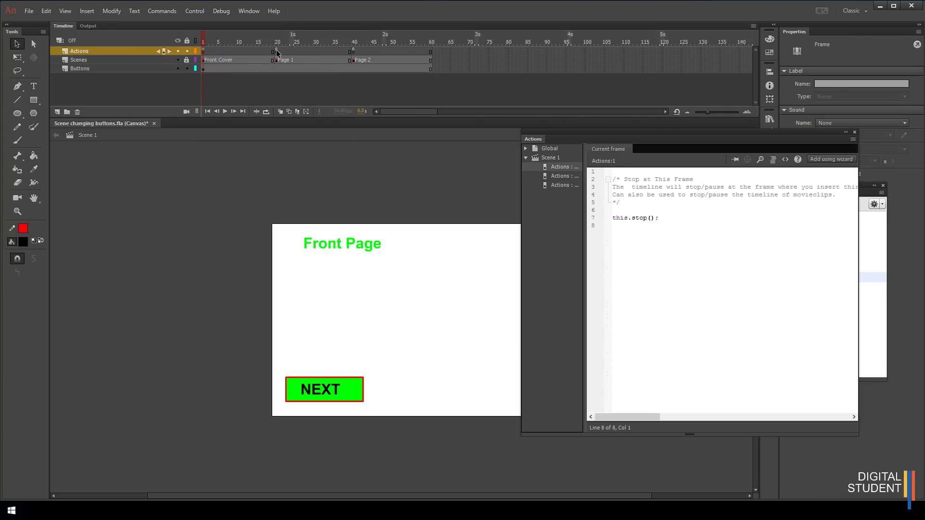
click(354, 51)
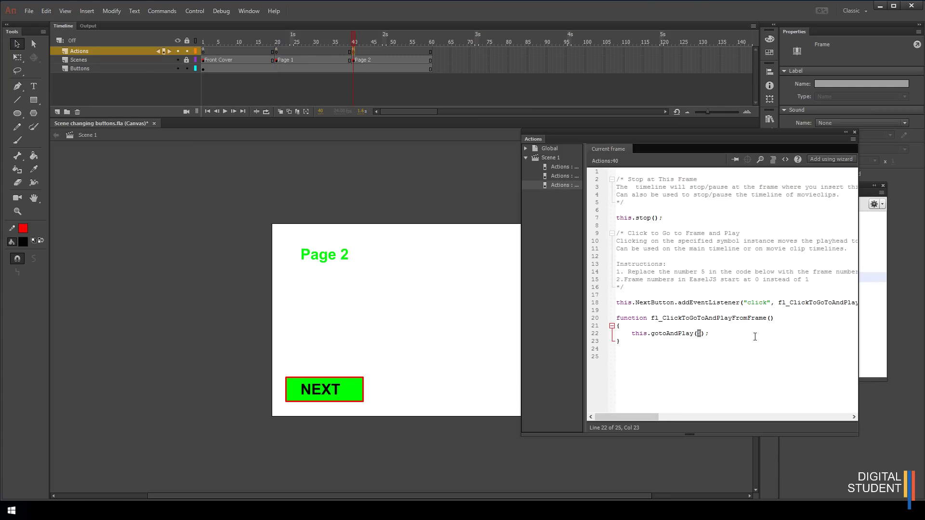
click(740, 355)
click(701, 333)
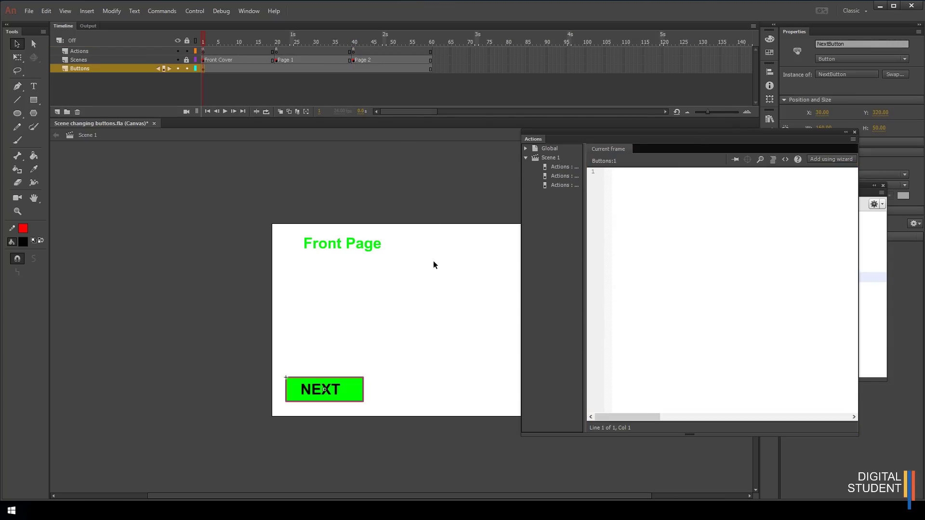
- Preview with Ctrl+Enter, cycle NEXT through Front Page, Page 1, Page 2 and back, then close Chrome
key(ctrl+Return)
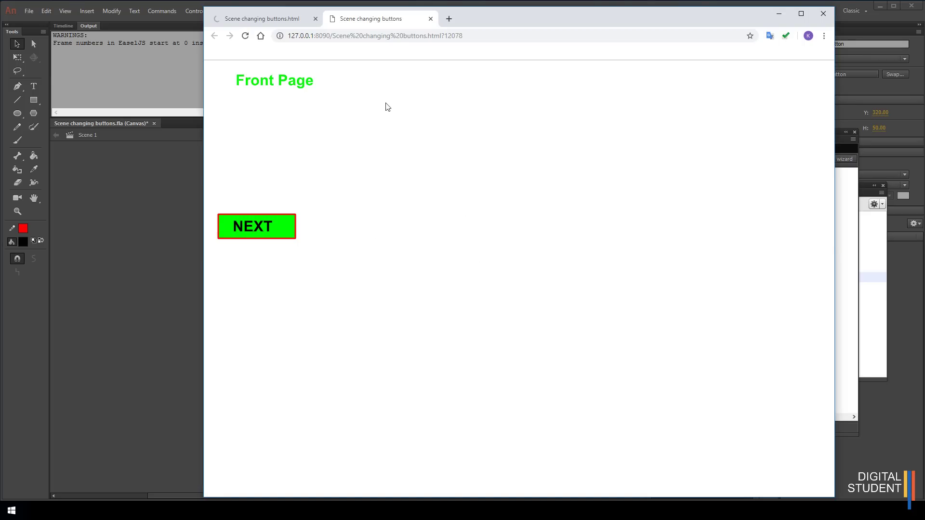
click(258, 229)
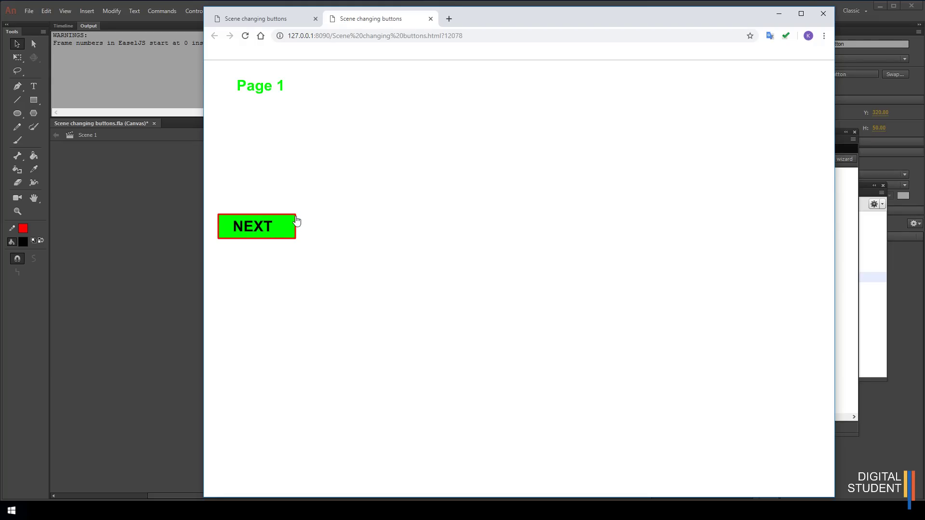
click(255, 230)
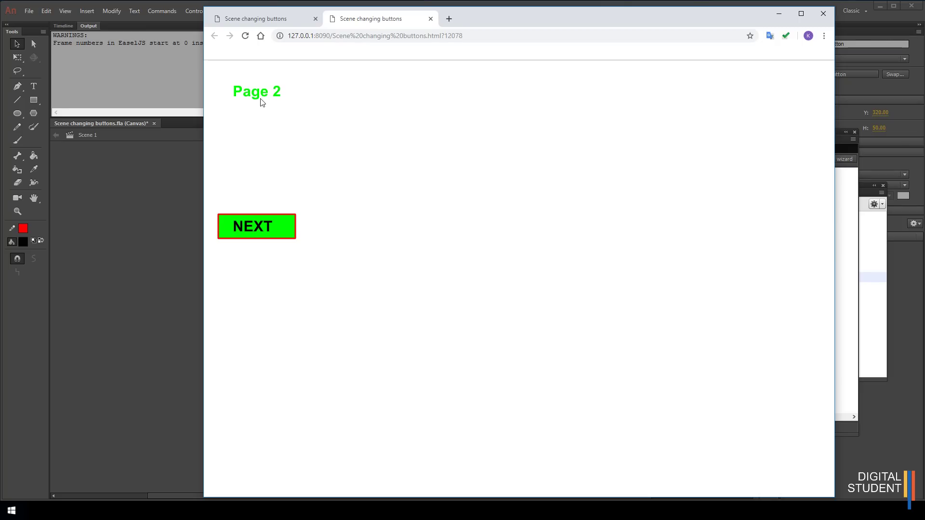
click(263, 230)
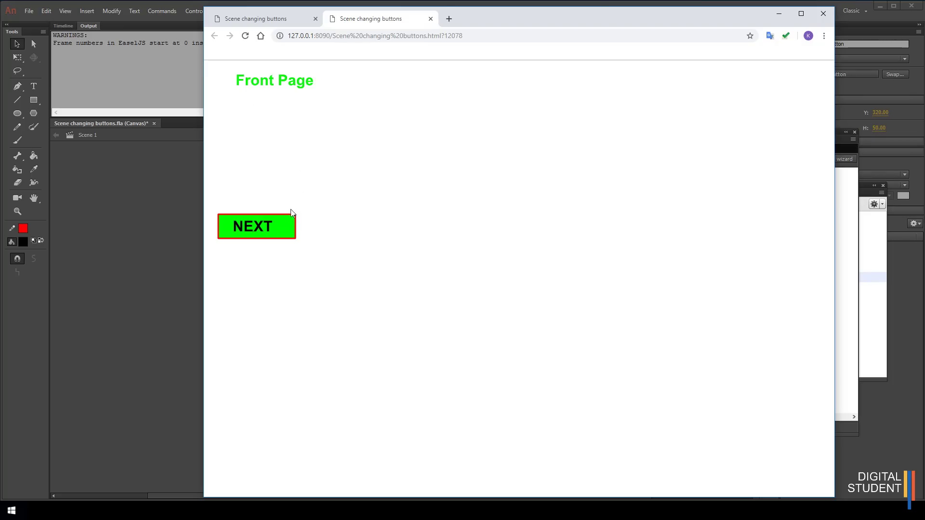
click(261, 224)
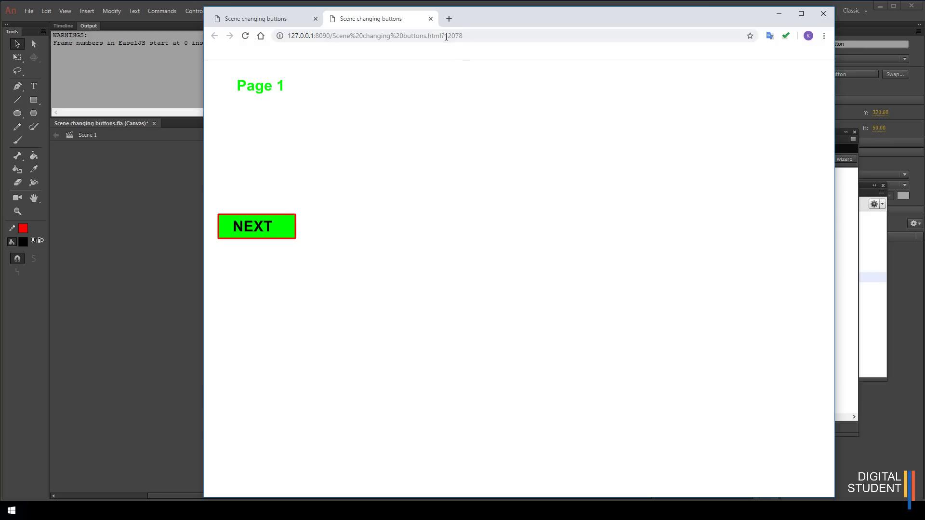
click(431, 19)
click(317, 19)
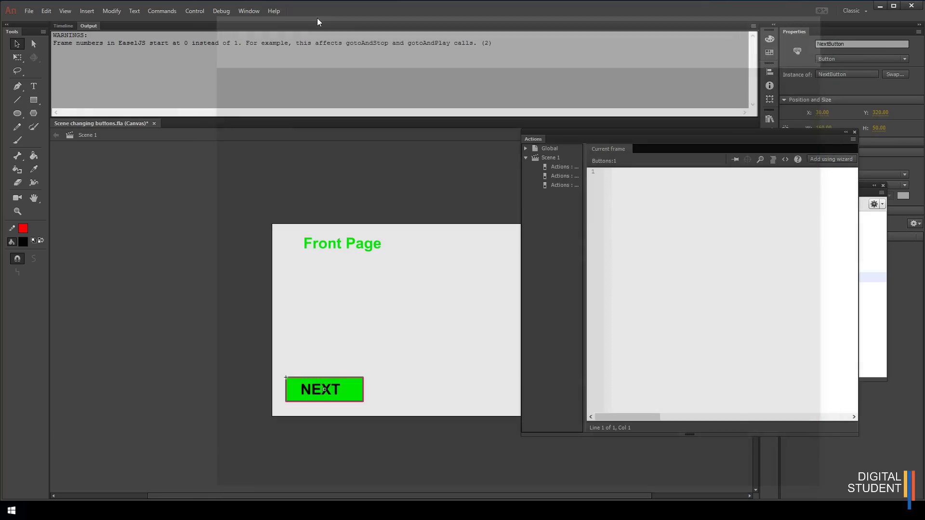